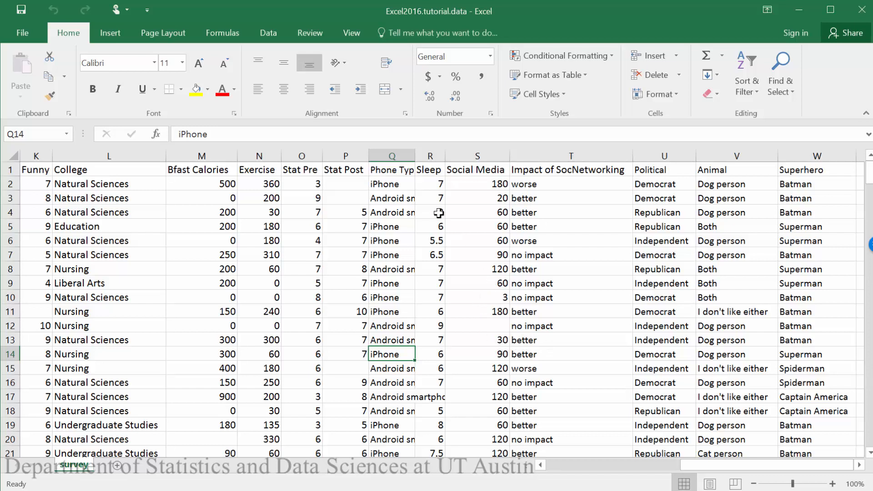
Copy the Phone Type and Impact of SocNetworking columns from the survey sheet into the first two columns of a new worksheet
left_click(392, 156)
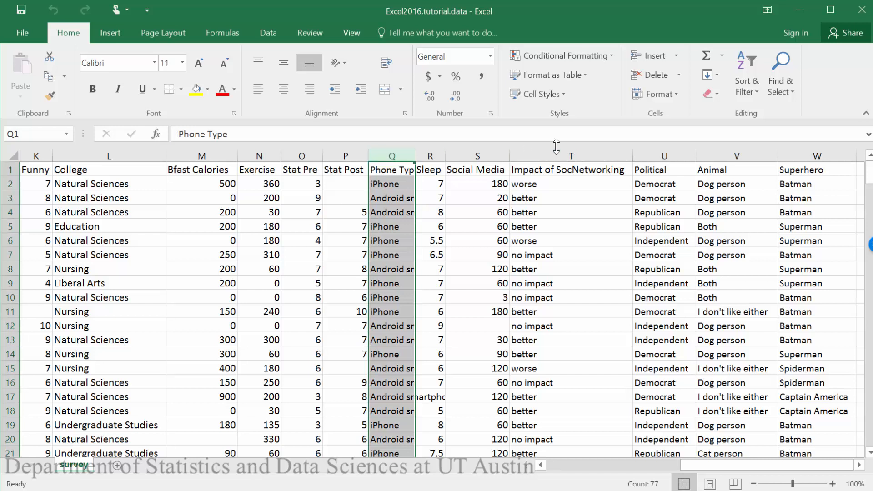
left_click(555, 153)
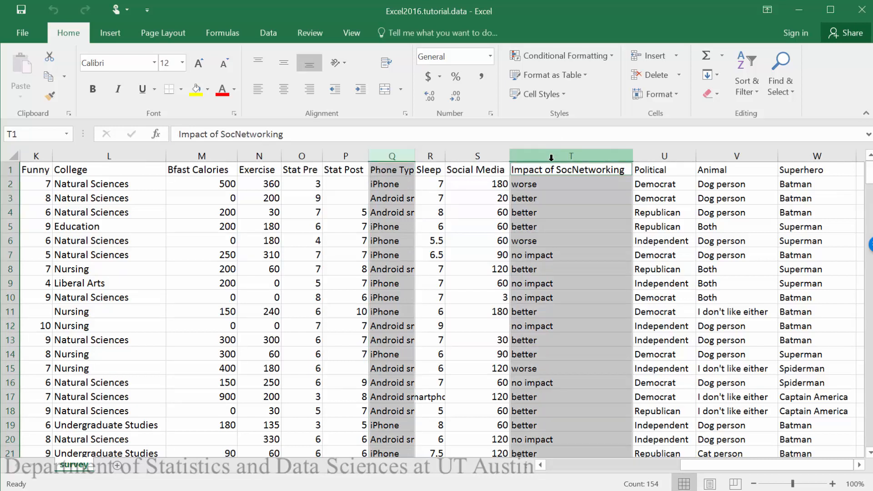
key("ctrl+c")
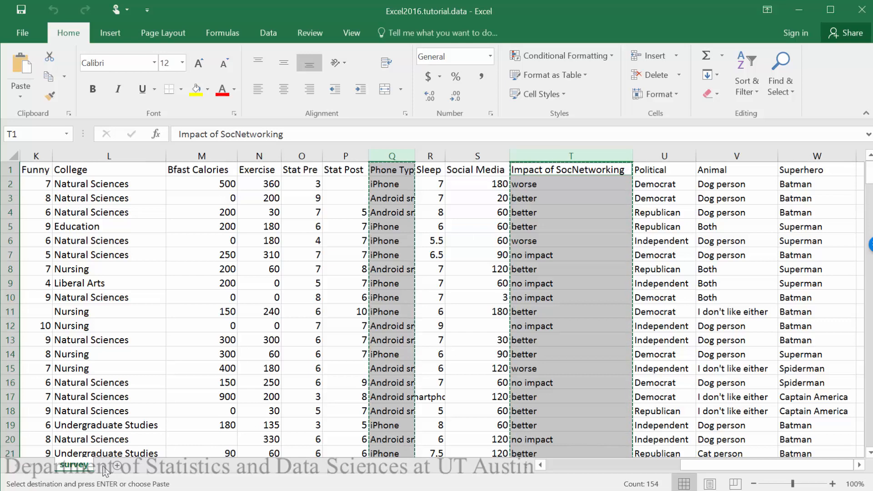
left_click(116, 465)
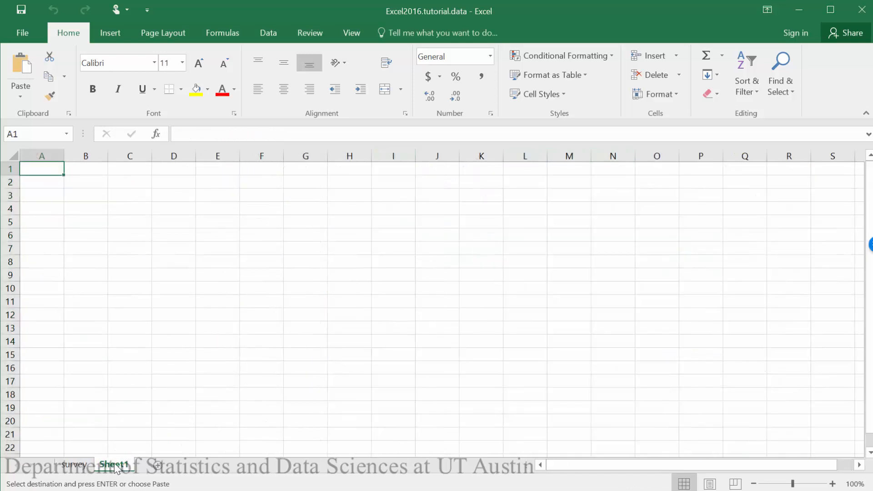
key("ctrl+v")
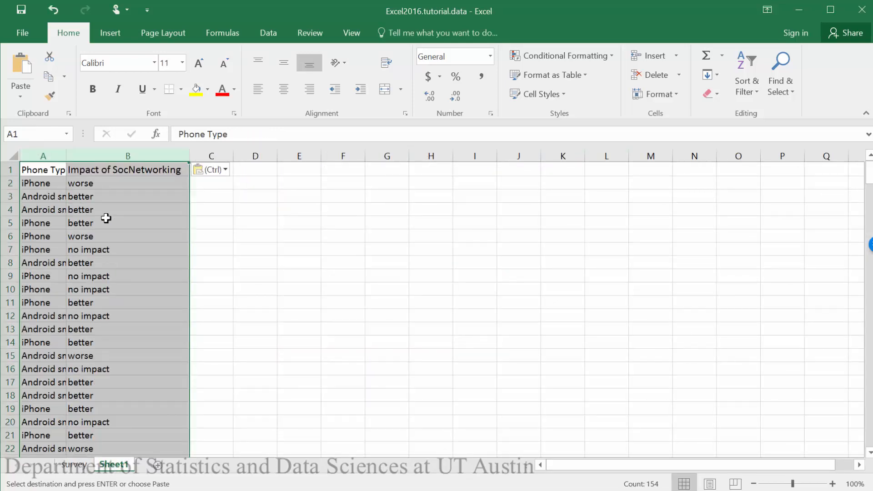
left_click(106, 218)
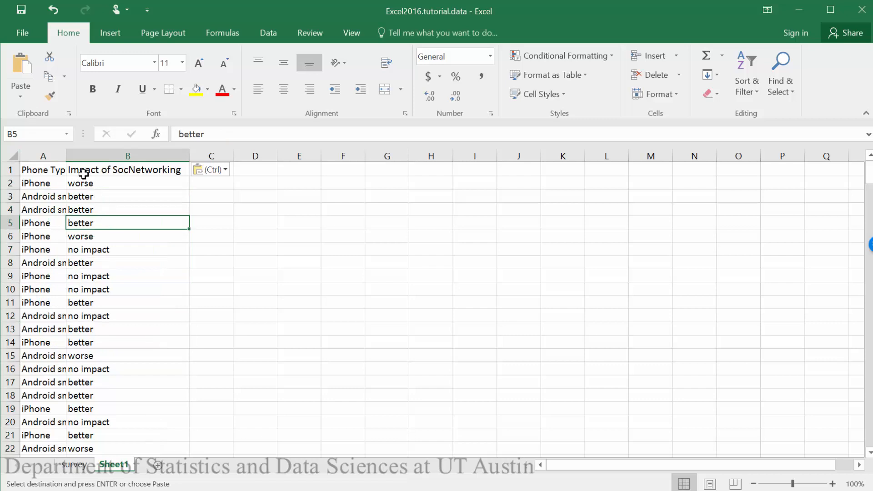
Create a PivotTable from columns A and B, placed on the existing worksheet at cell D3
left_click(57, 166)
key("ctrl+a")
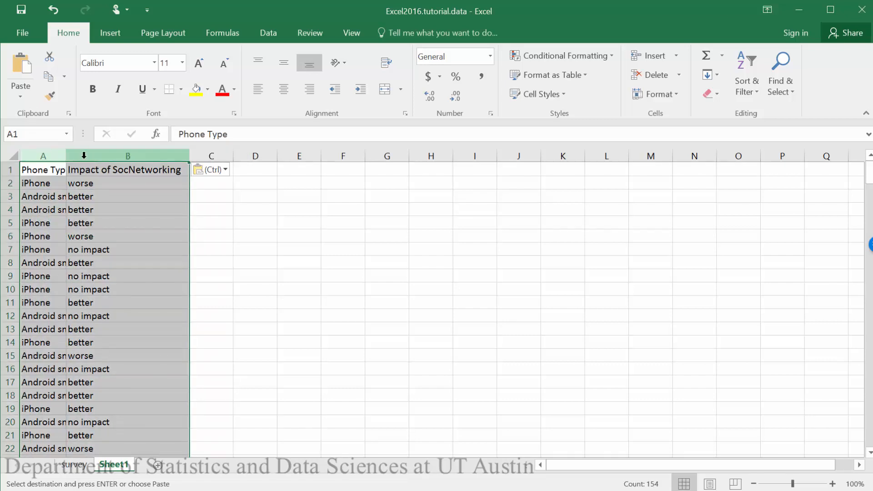
left_click(121, 34)
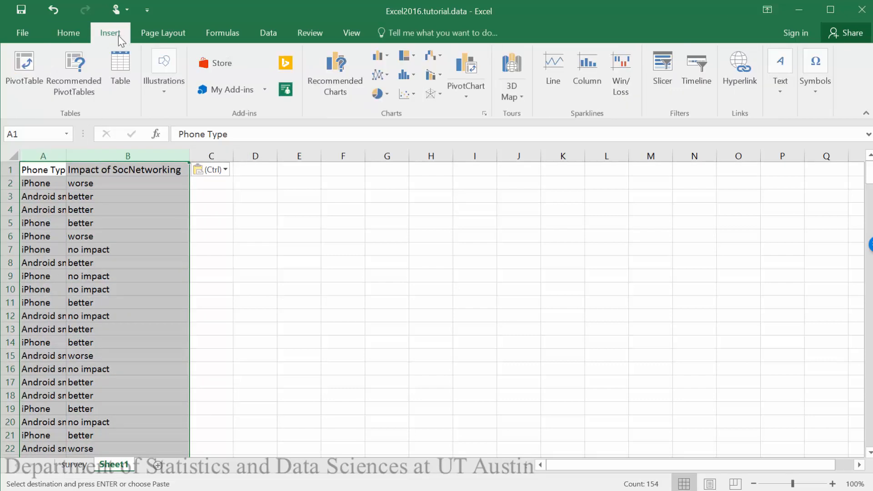
left_click(29, 64)
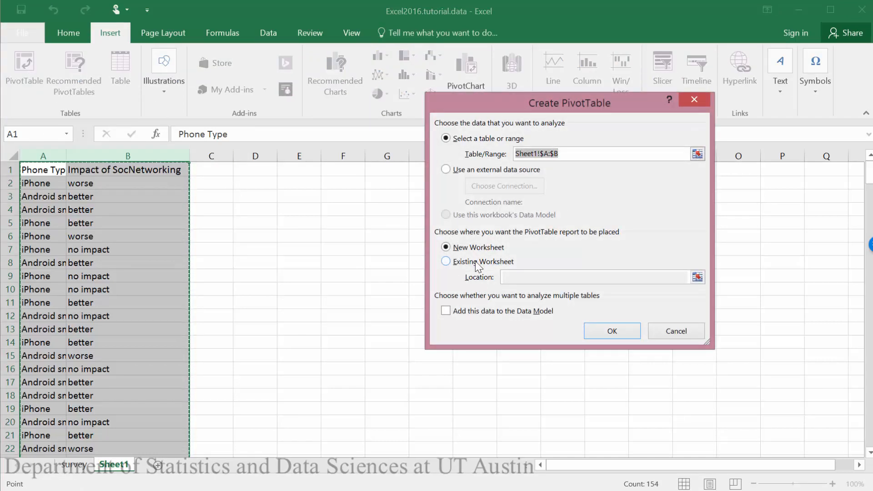
left_click(475, 261)
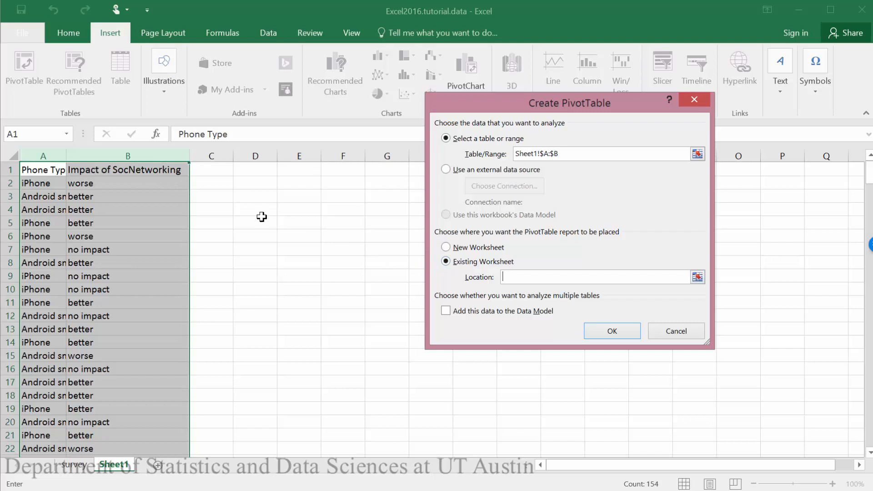
left_click(242, 196)
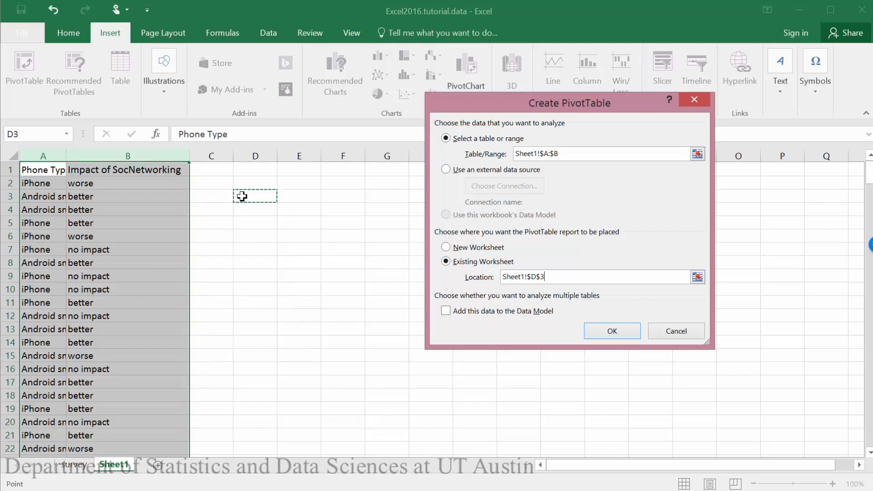
left_click(603, 329)
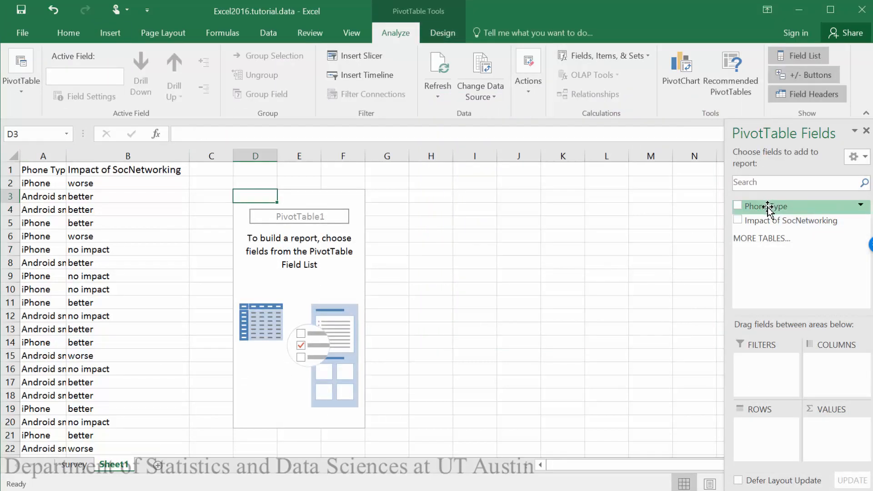
Set Phone Type as the PivotTable rows, Impact of SocNetworking as columns and the count of Phone Type as values, and undock the field list
left_click_drag(767, 208, 756, 450)
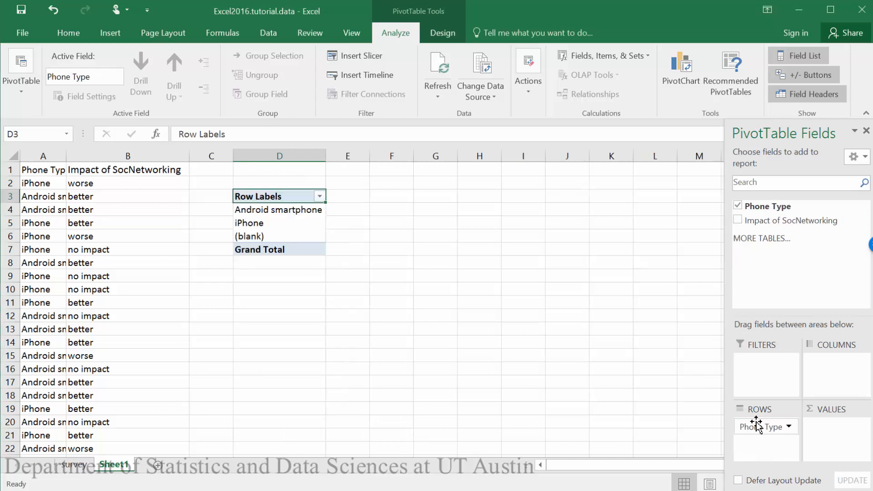
left_click_drag(814, 237, 843, 364)
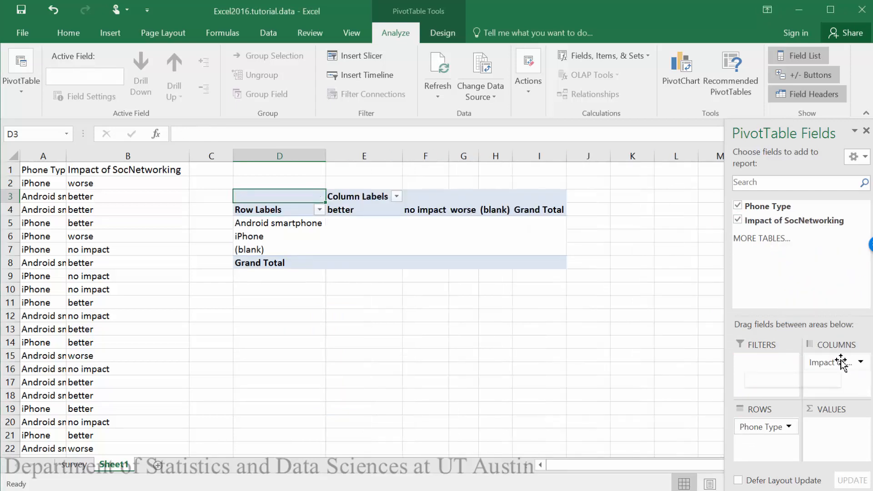
left_click_drag(780, 207, 844, 431)
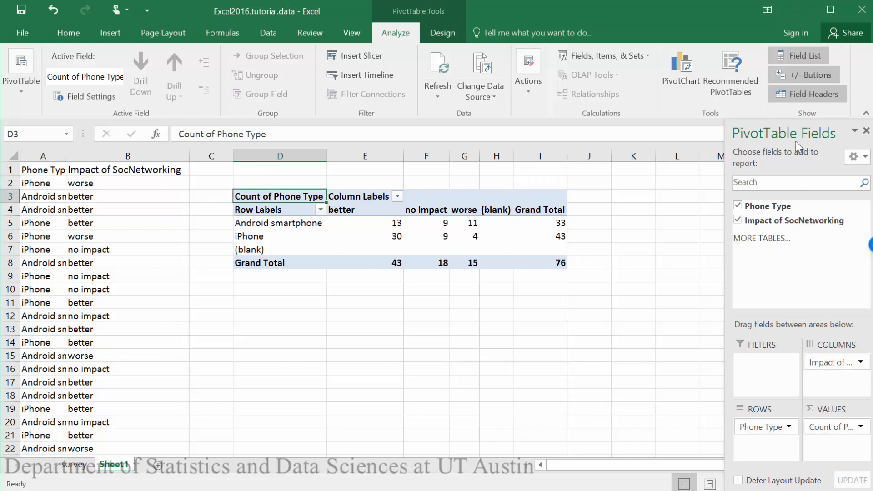
left_click_drag(795, 133, 665, 19)
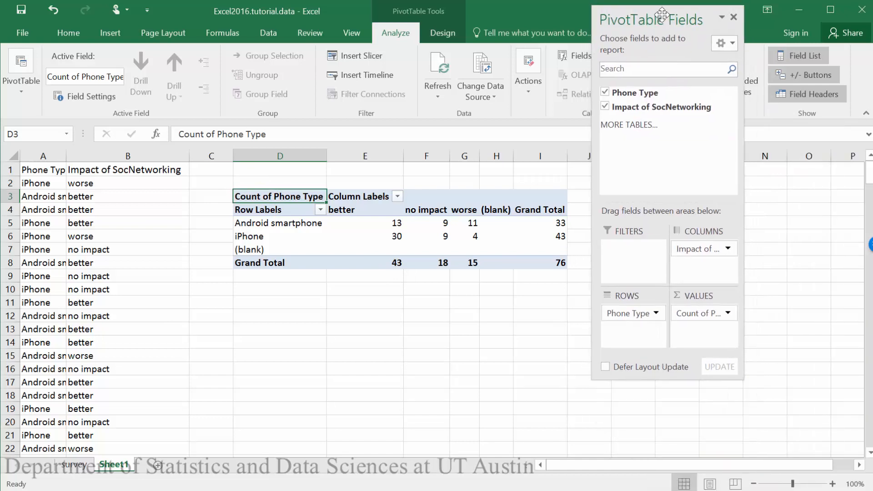
Show the PivotTable's Count of Phone Type values as % of Grand Total
left_click(727, 314)
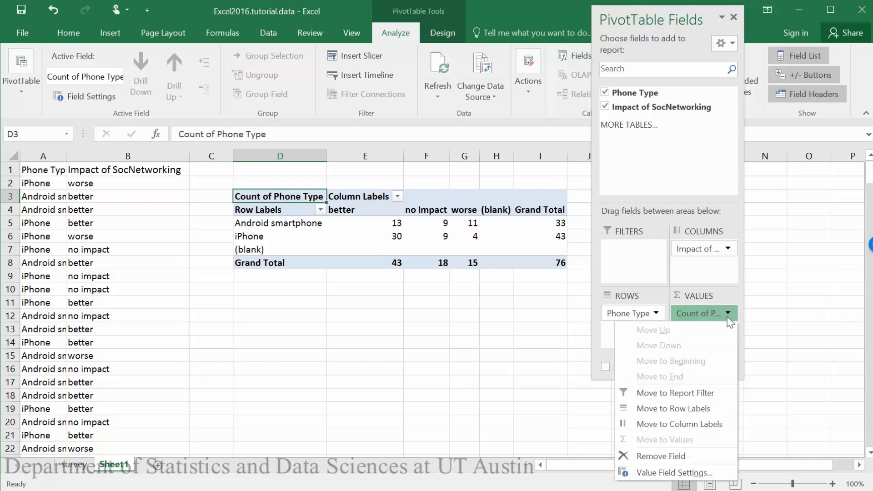
left_click(673, 472)
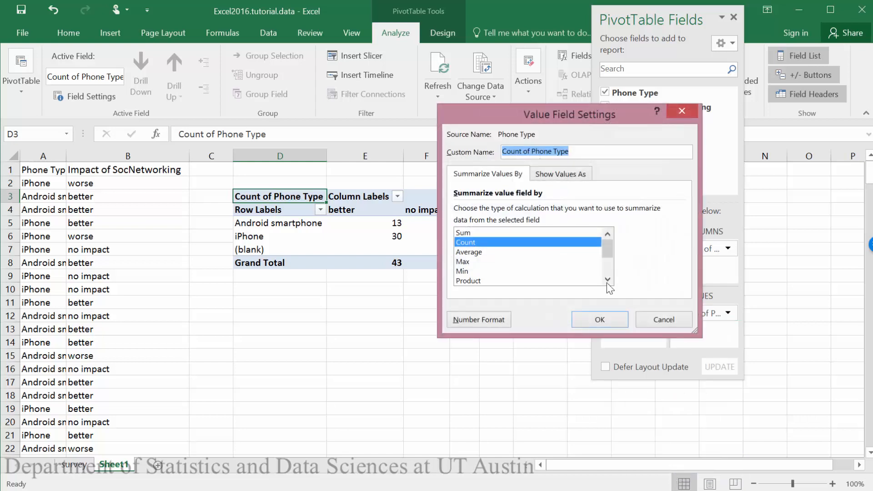
left_click(571, 179)
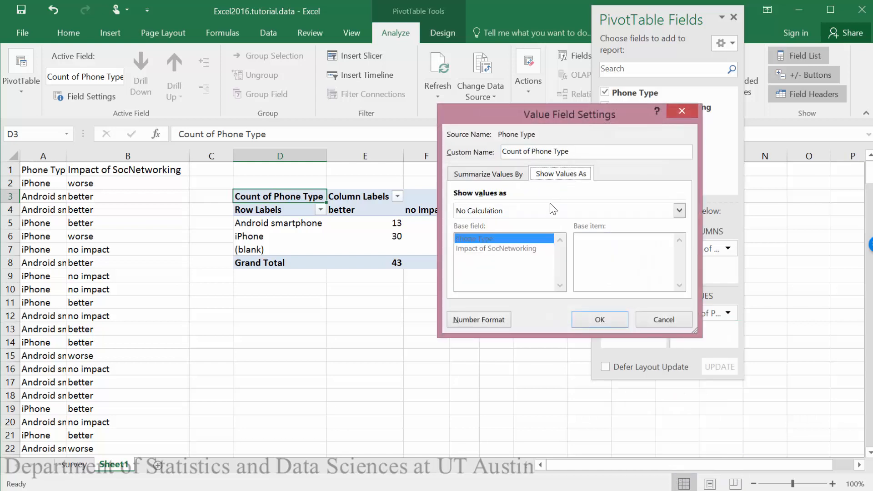
left_click(552, 210)
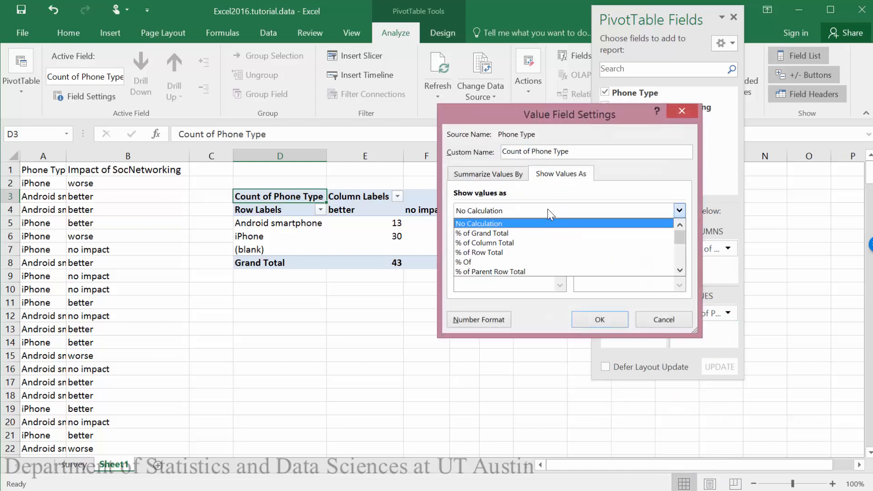
left_click(543, 234)
left_click(600, 320)
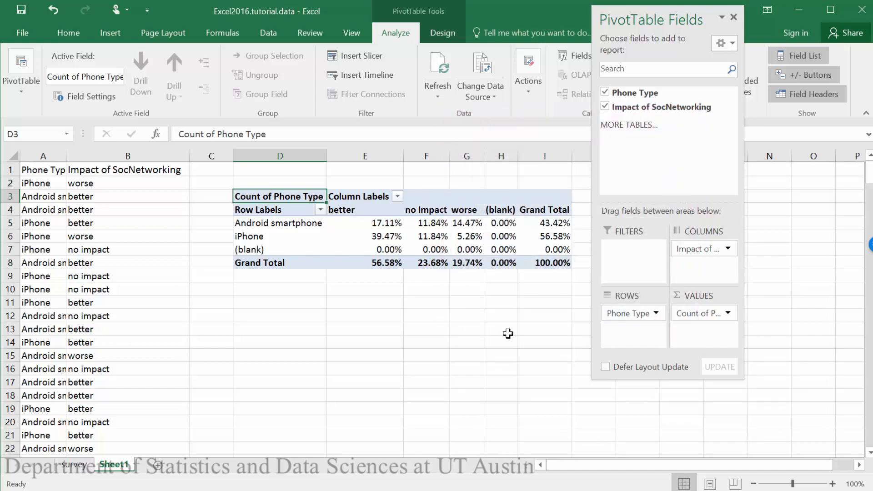
Set the Count of Phone Type values back to No Calculation, keeping Count as the summary type
left_click(730, 315)
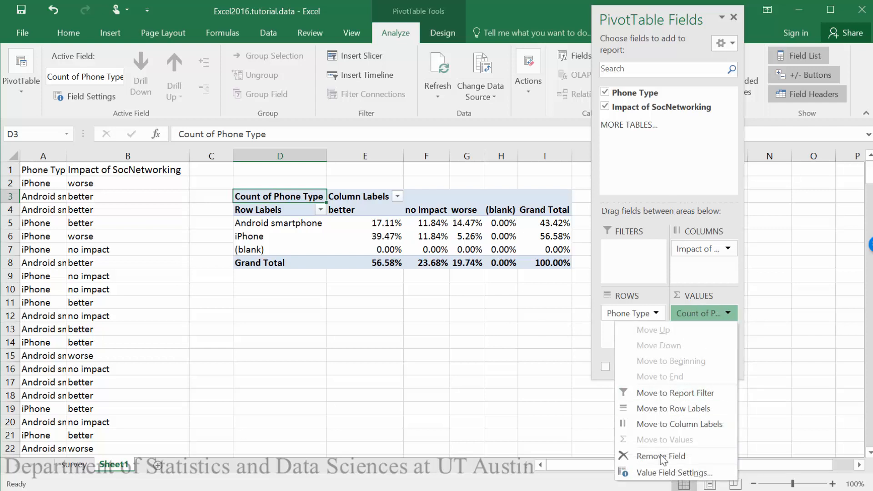
left_click(662, 473)
left_click(554, 174)
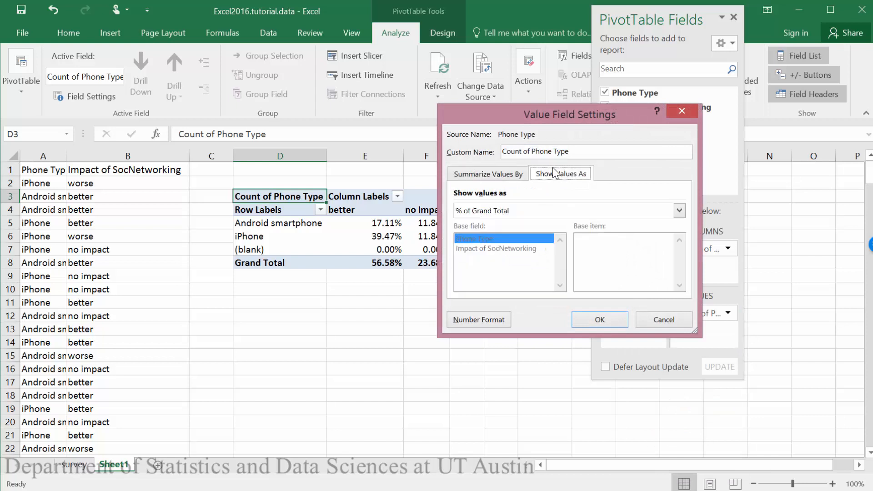
left_click(530, 214)
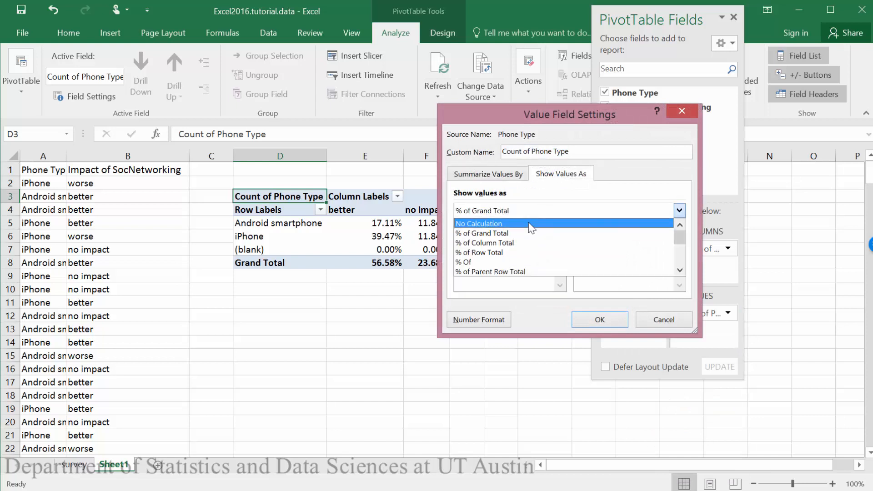
left_click(528, 221)
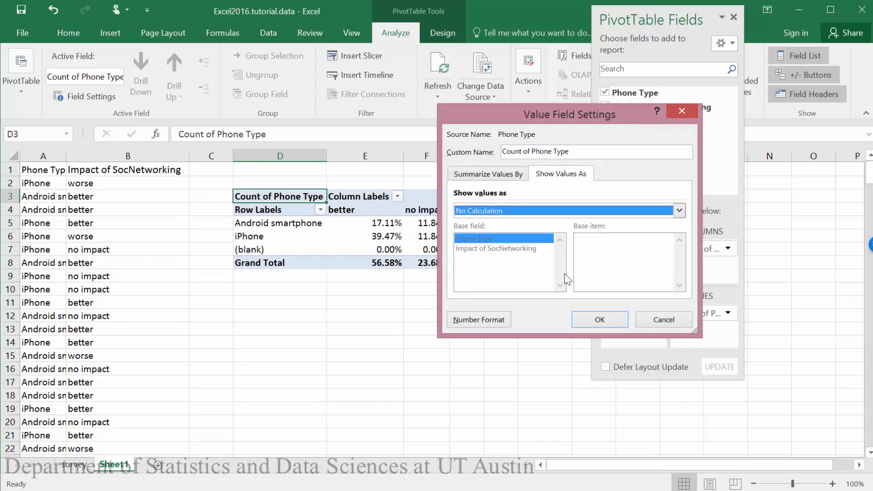
left_click(495, 177)
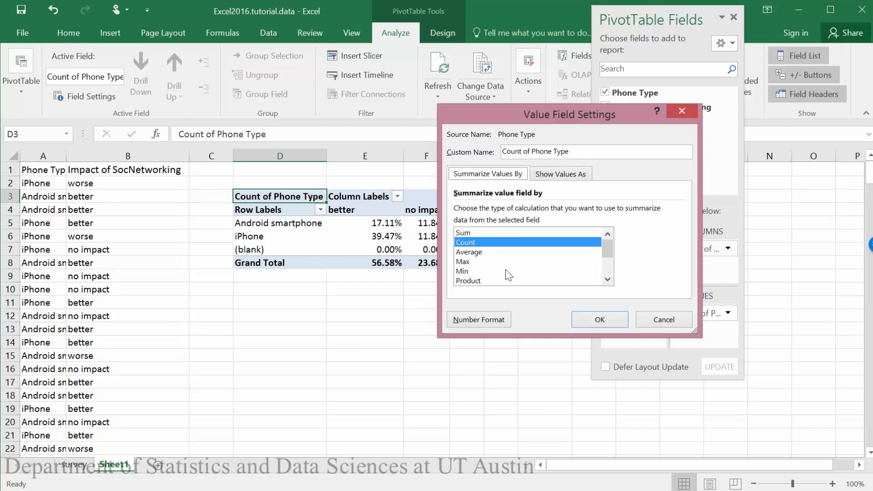
left_click(604, 324)
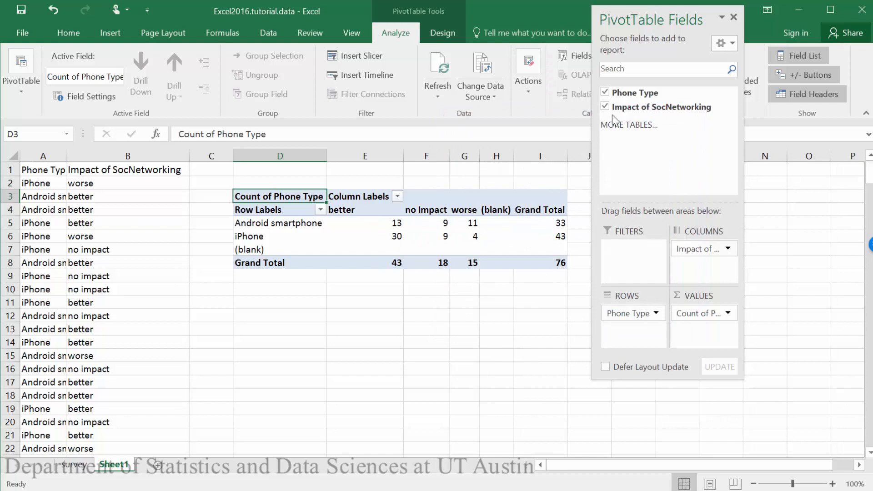
Close the PivotTable field list and filter the (blank) entry out of the row labels
left_click(734, 18)
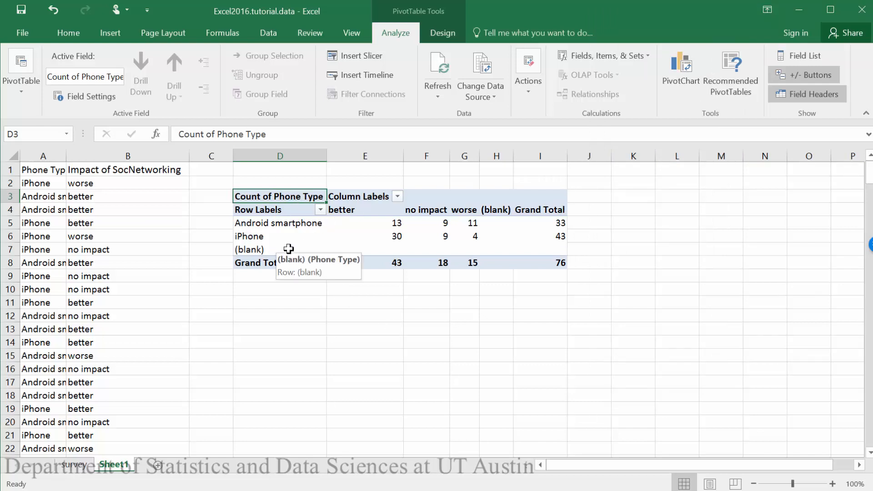
left_click(320, 210)
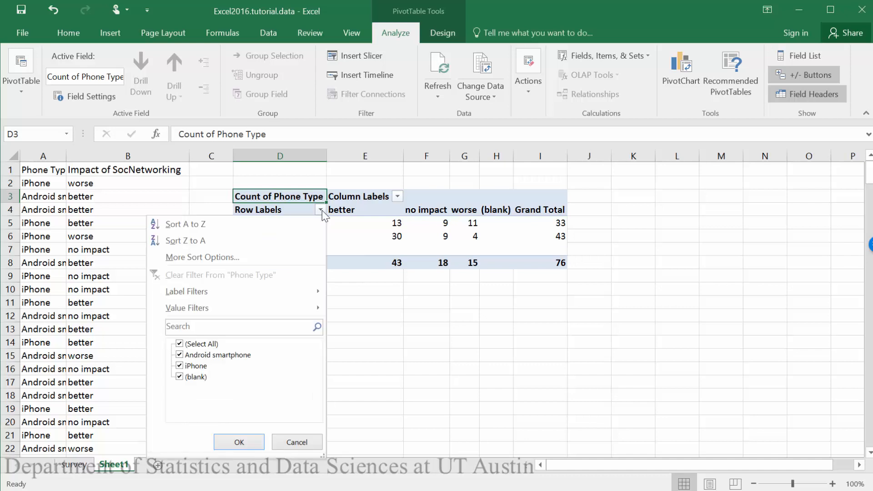
left_click(180, 377)
left_click(238, 442)
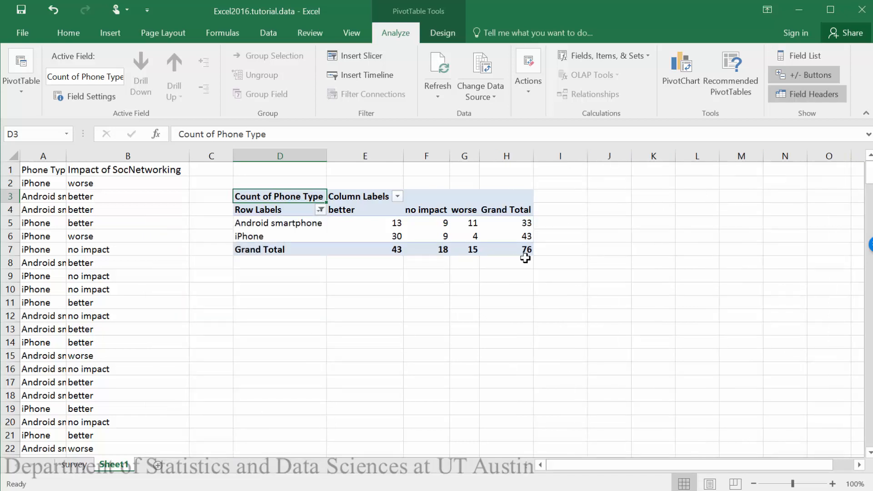
left_click(636, 292)
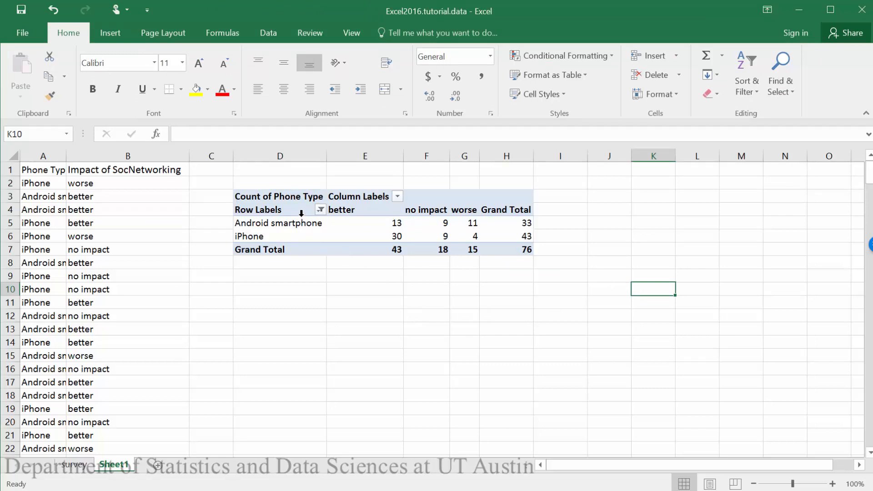
Copy the PivotTable range D4:H7 and paste it as a separate table starting at cell D9
left_click_drag(296, 209, 503, 253)
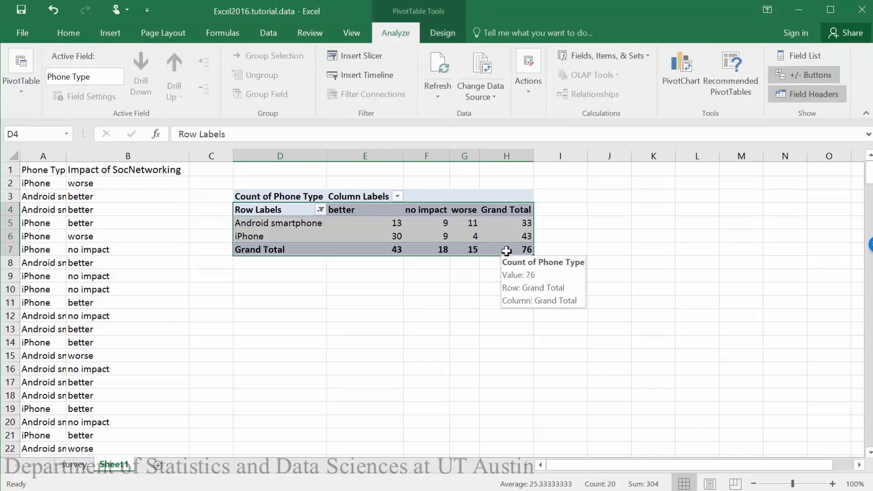
key("ctrl+c")
left_click(273, 278)
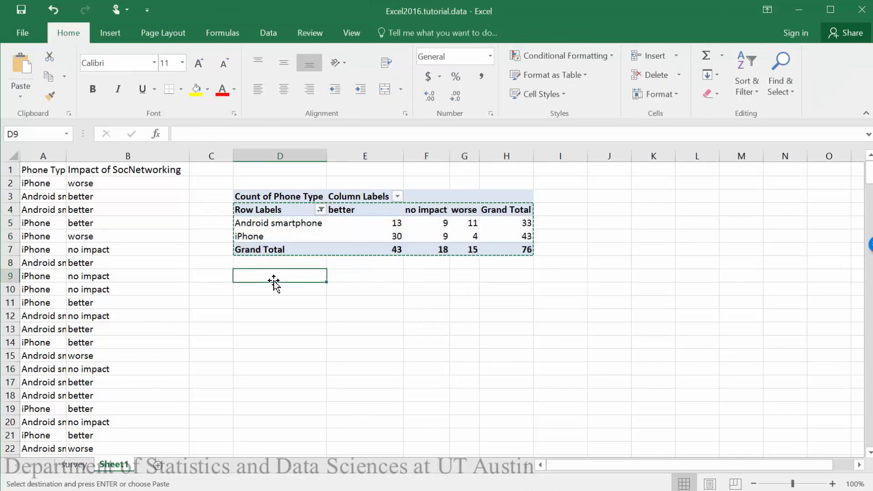
right_click(279, 275)
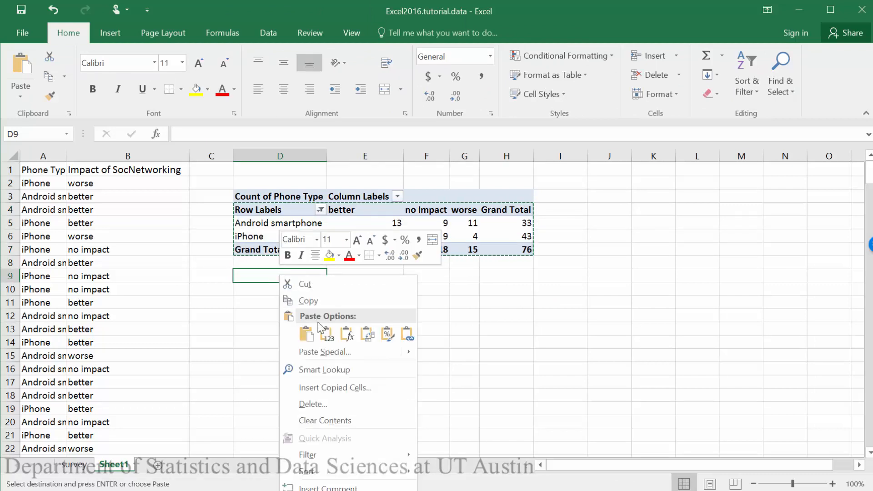
left_click(310, 334)
left_click(462, 380)
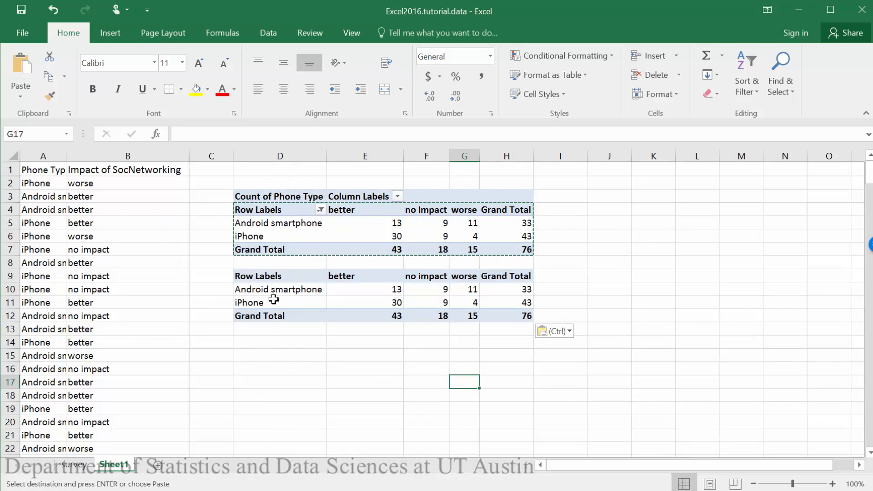
Clear the copy marquee around the PivotTable range and move the selection to the empty cell L12
left_click(253, 302)
left_click(293, 277)
left_click(310, 295)
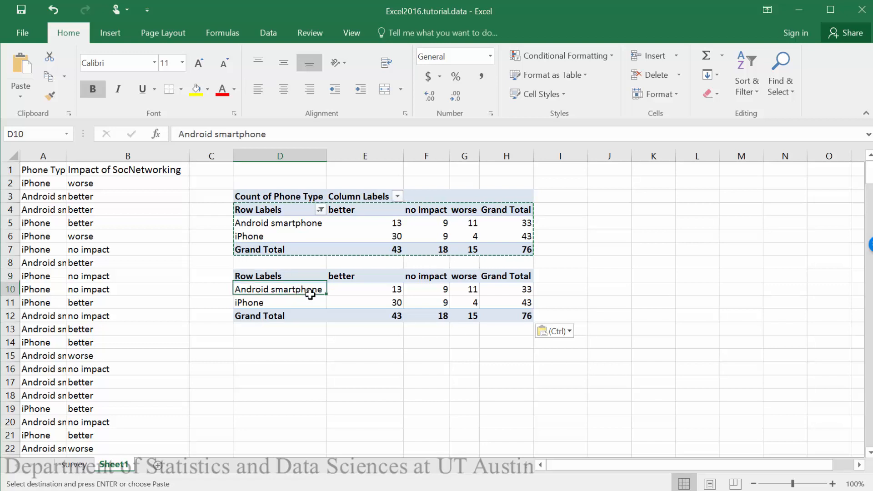
left_click(416, 313)
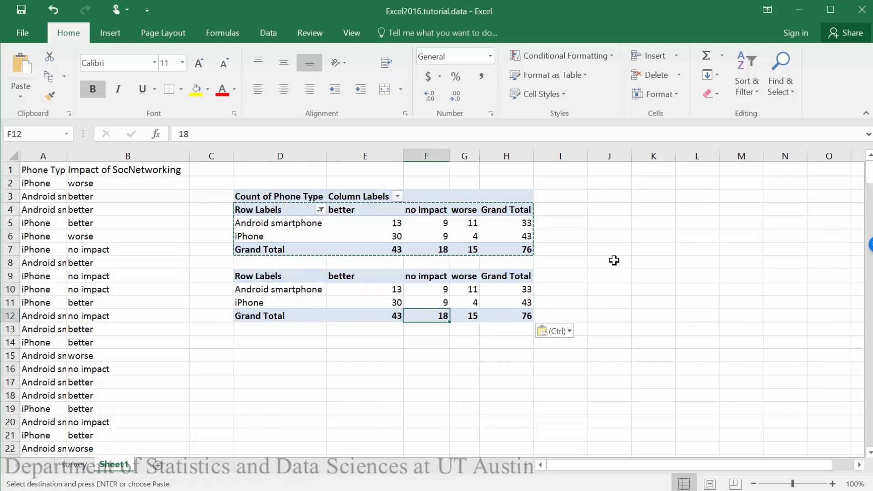
key("Escape")
key("Right")
key("Right")
key("Right")
key("Right")
key("Right")
key("Right")
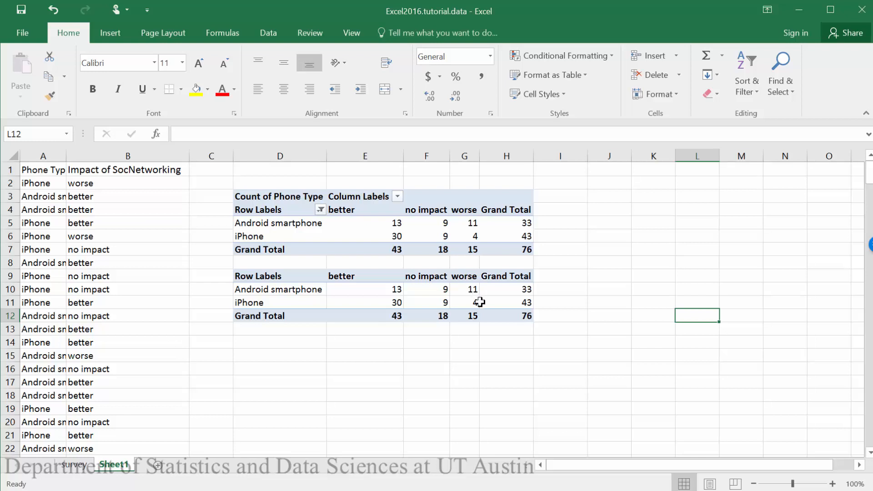
Insert a basic 2-D pie chart from the better counts in E10:E11 and place it below the copied table
left_click(356, 291)
left_click_drag(356, 296, 356, 299)
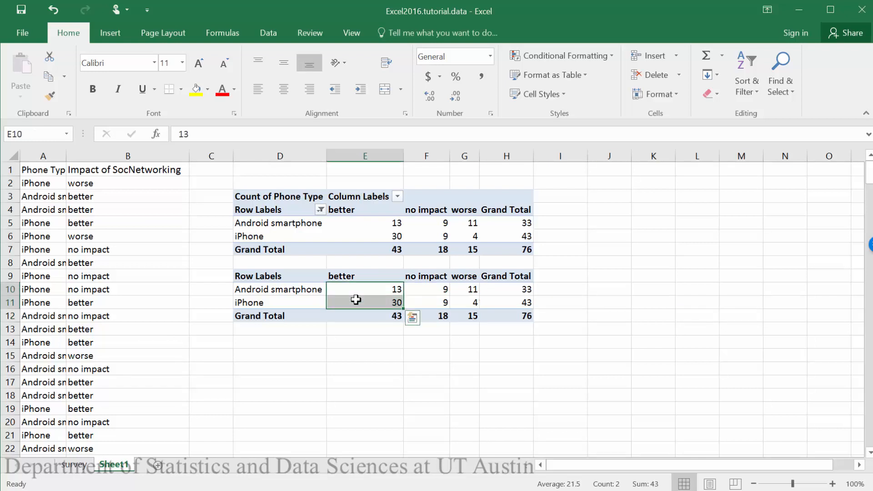
left_click(103, 40)
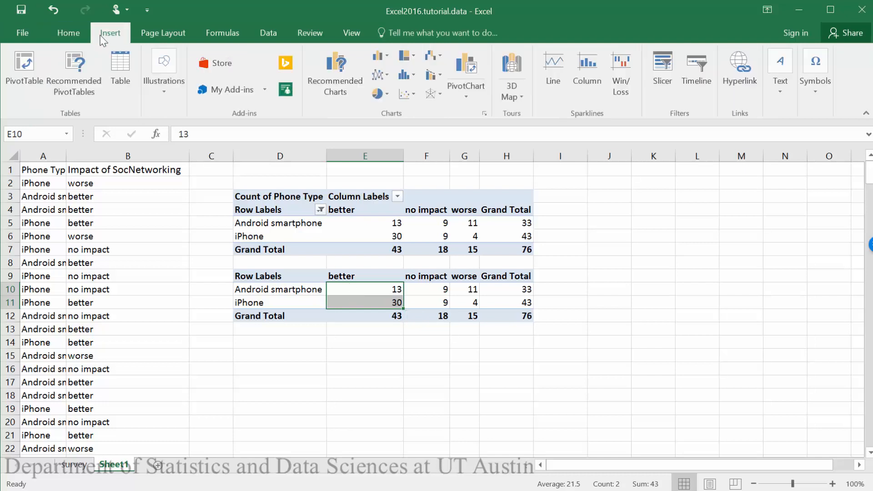
left_click(385, 94)
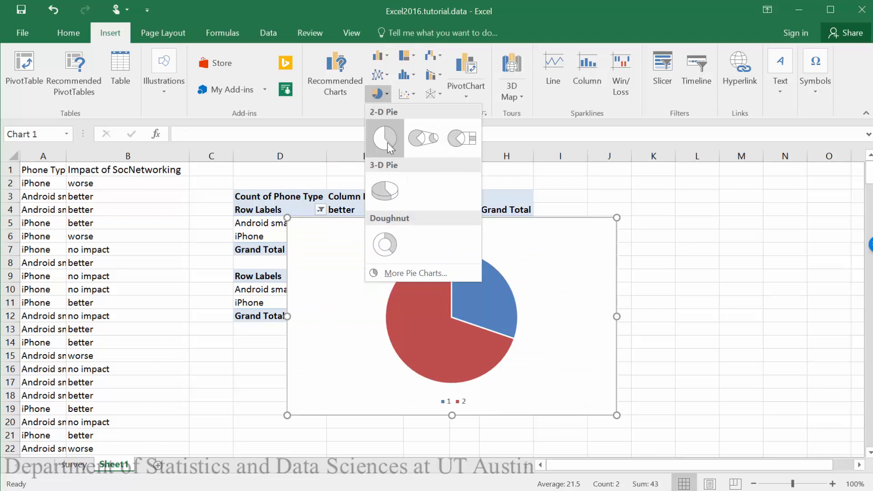
left_click(387, 143)
scroll(470, 257, "down", 2)
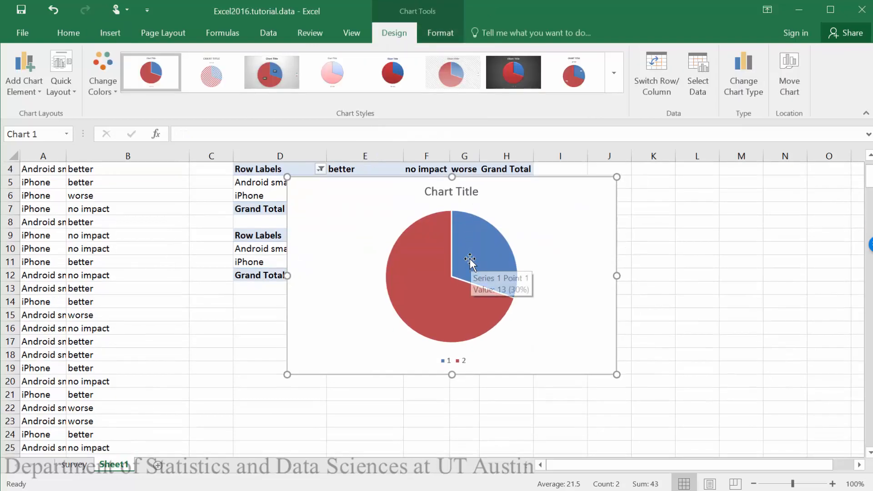
left_click_drag(324, 273, 221, 392)
left_click(565, 368)
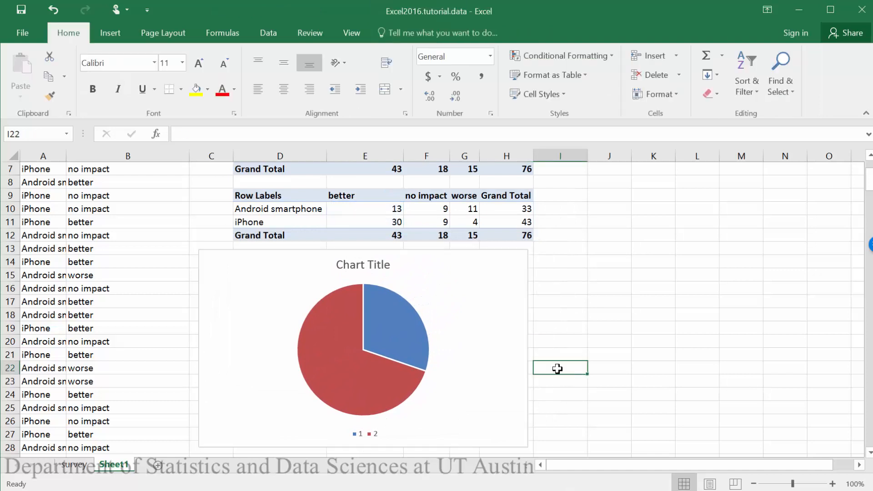
Set the pie chart's category axis labels to the phone types in D10:D11
right_click(480, 337)
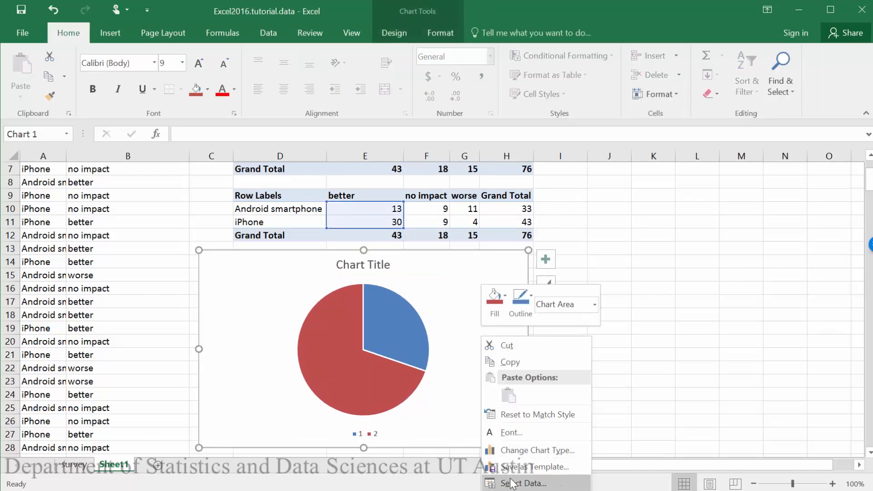
left_click(523, 483)
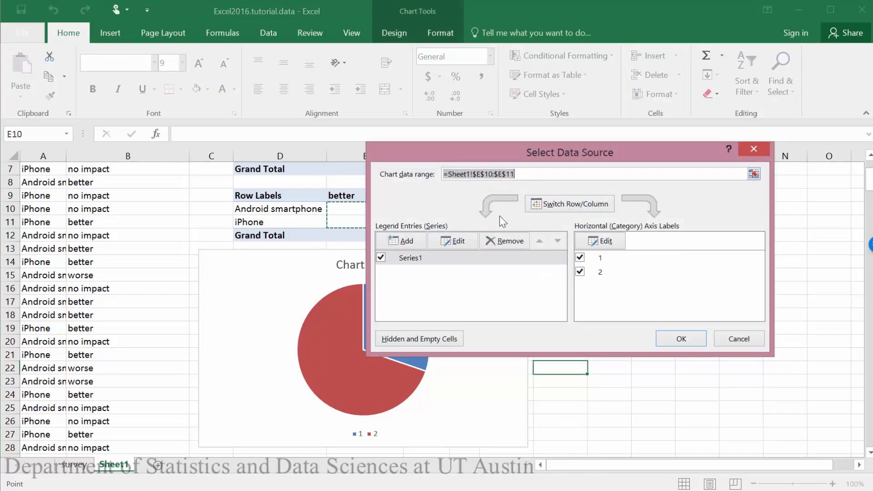
left_click(608, 244)
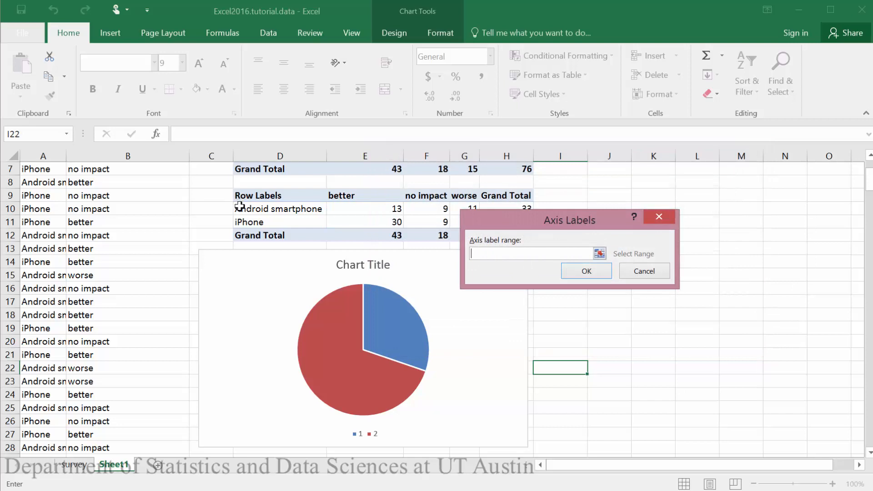
left_click_drag(240, 207, 239, 219)
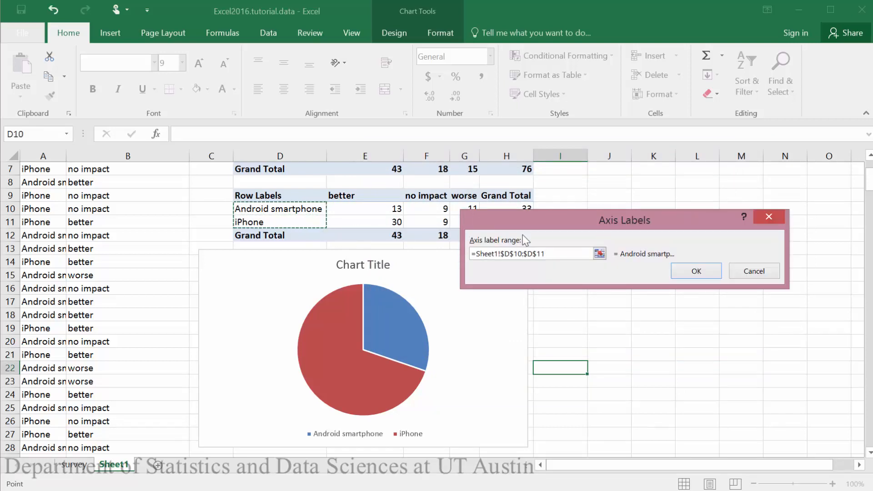
left_click(719, 271)
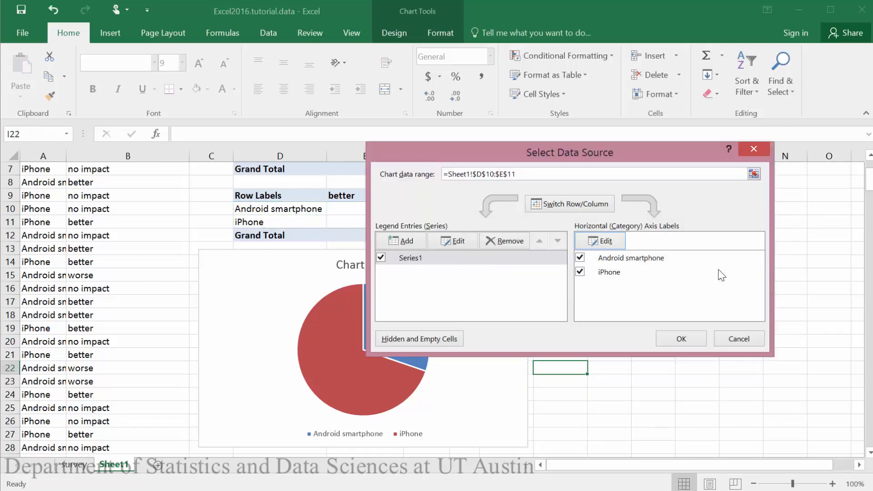
left_click(691, 343)
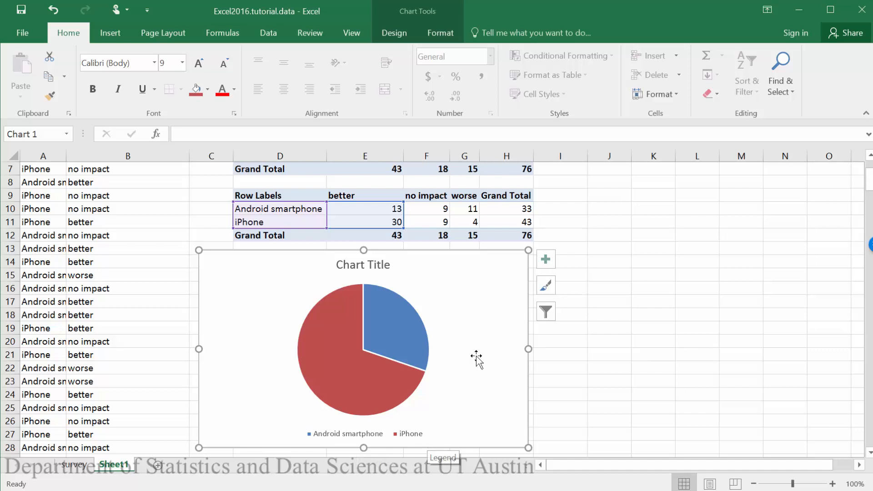
Apply the quick layout with a title, percentage labels and a legend beside the pie to the better chart
left_click(401, 32)
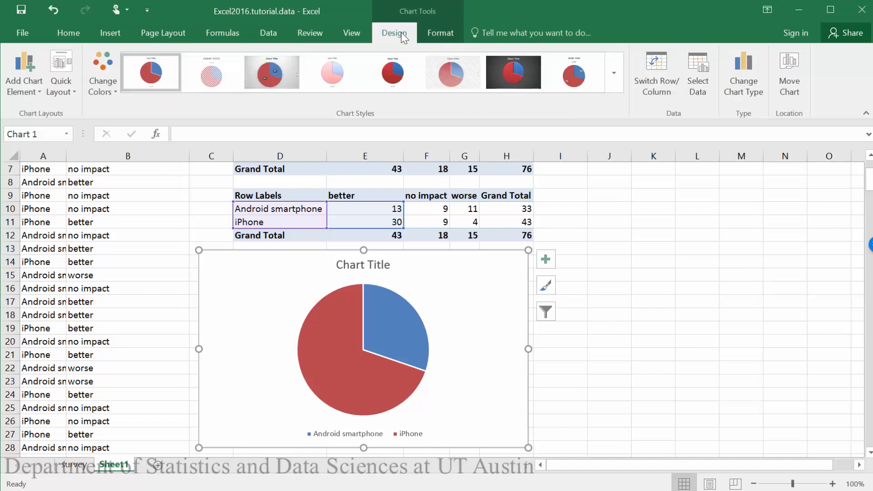
left_click(60, 83)
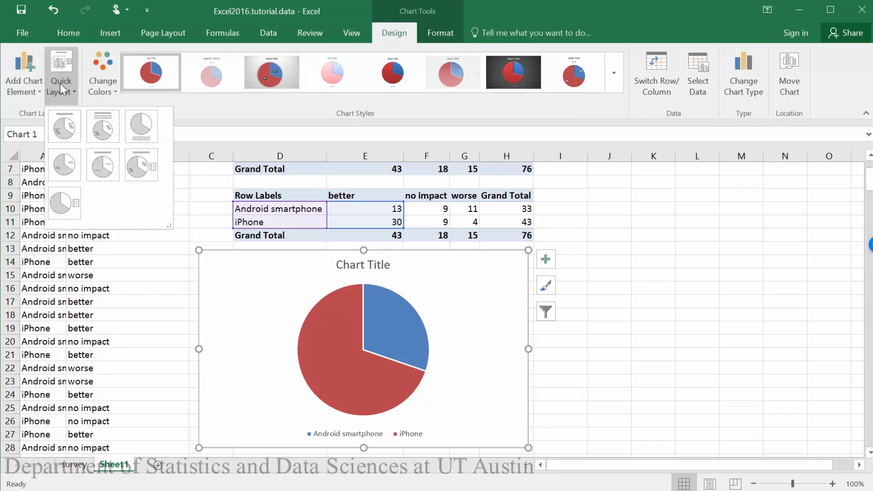
left_click(138, 163)
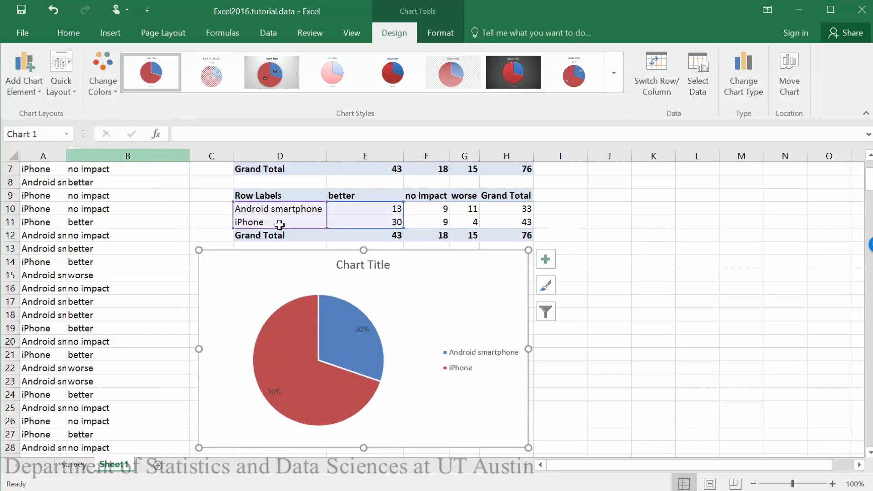
Change the chart title to "Impact is Better by Phone Type"
left_click(375, 265)
double_click(375, 265)
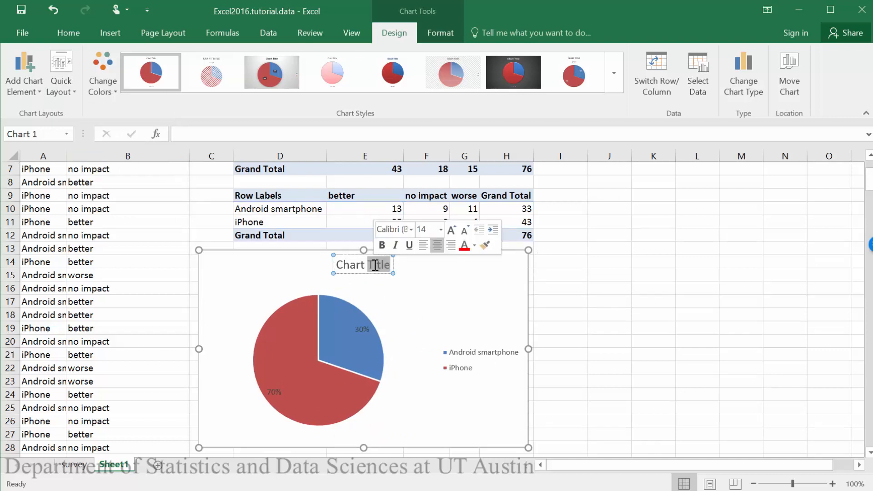
left_click(375, 265)
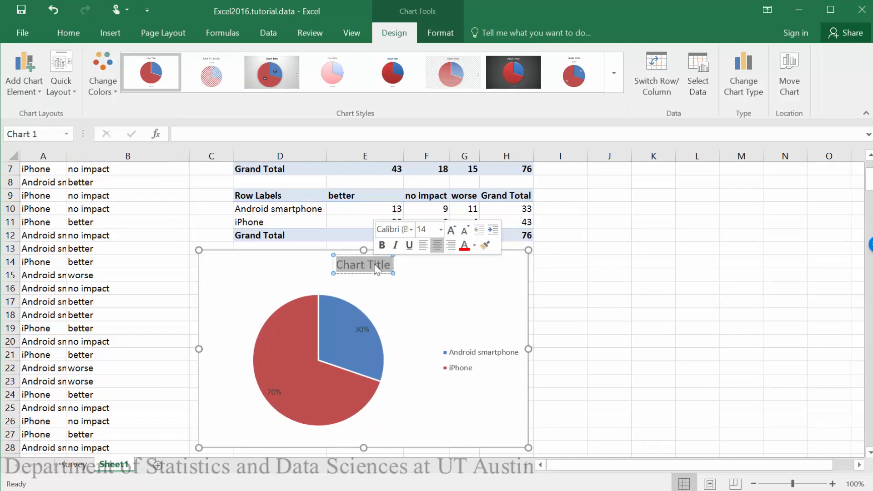
type("Impact")
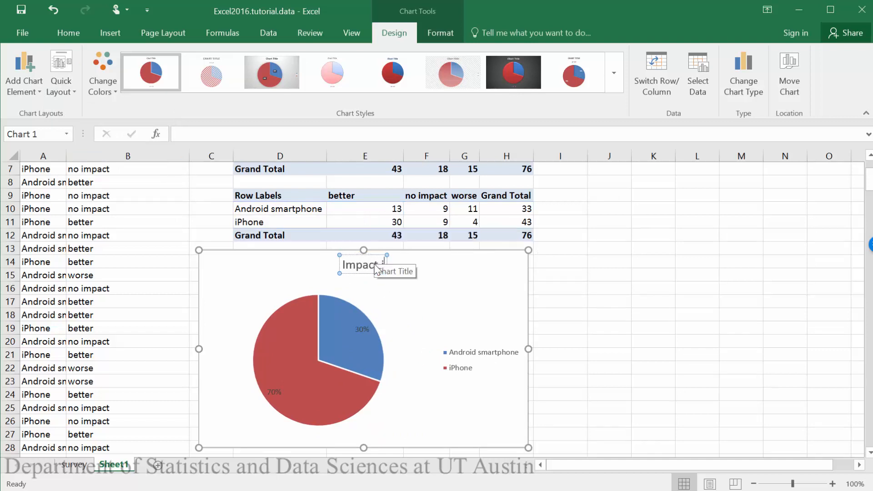
type(" is Better")
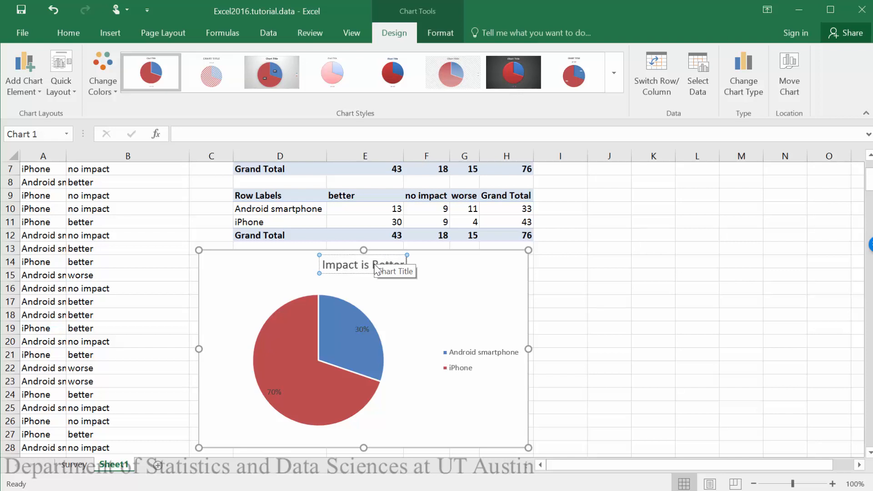
type(" by Phone T")
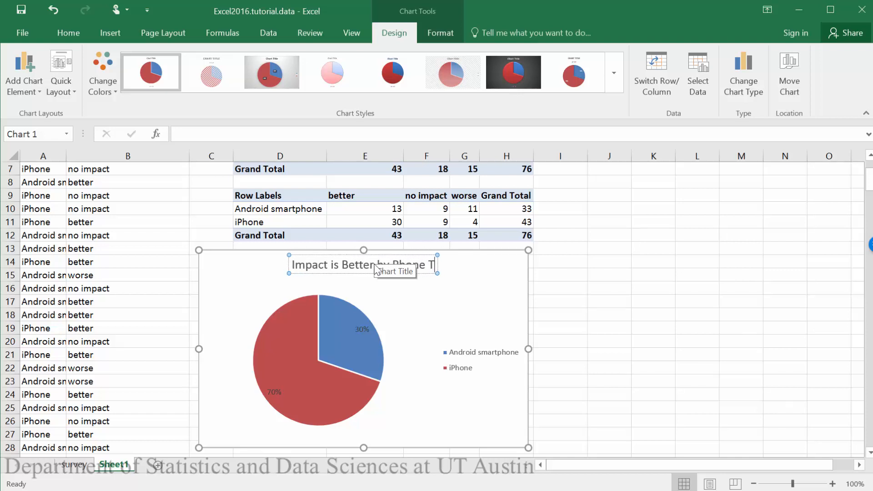
type("ype")
left_click(513, 289)
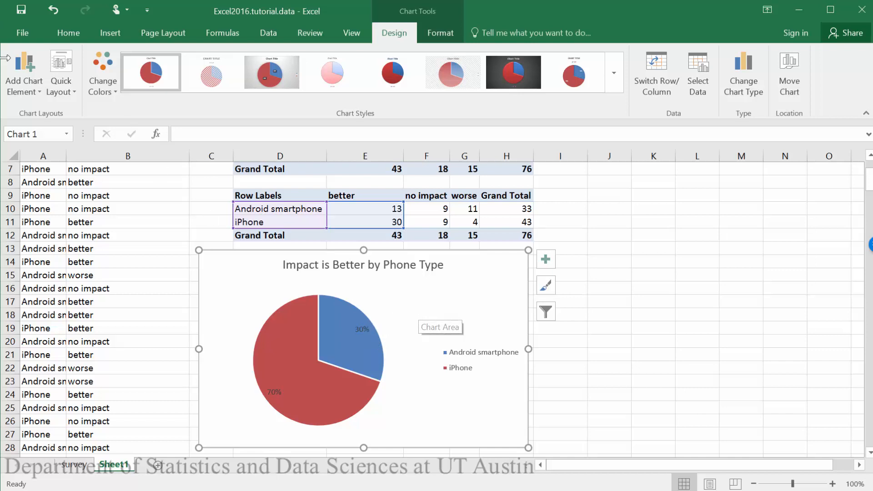
Position the better chart's percentage data labels at Outside End and deselect the chart
left_click(13, 78)
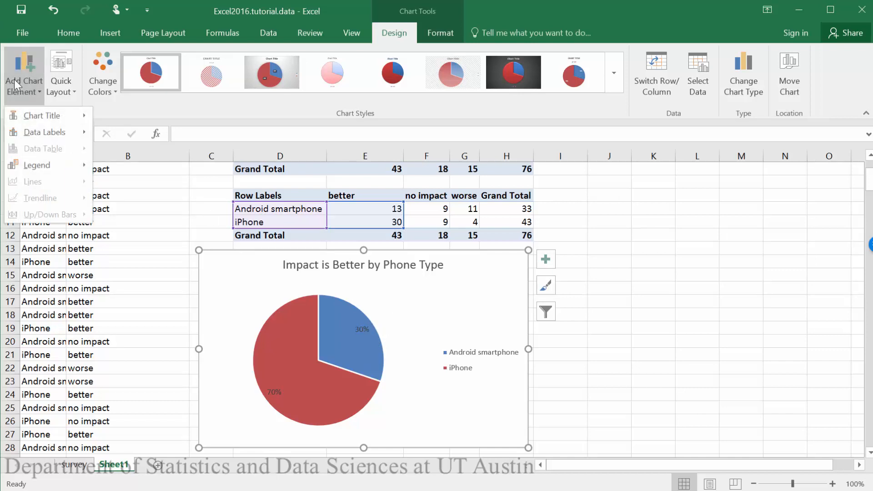
mouse_move(37, 127)
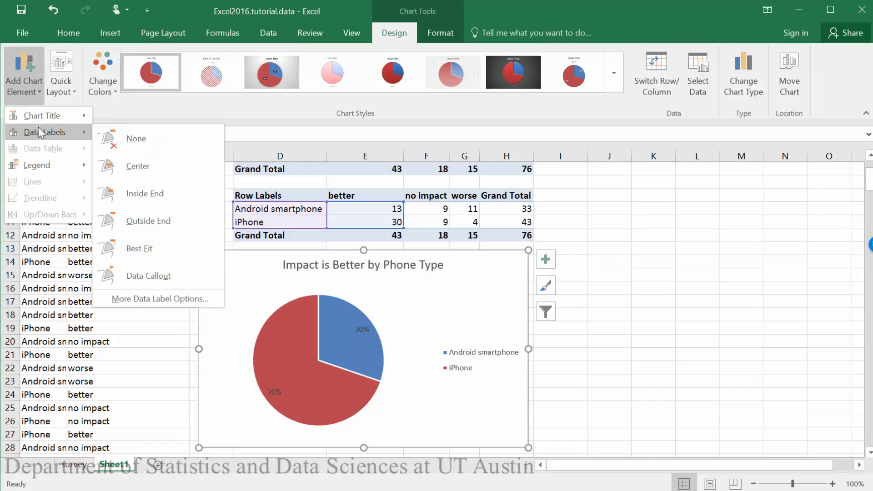
left_click(140, 216)
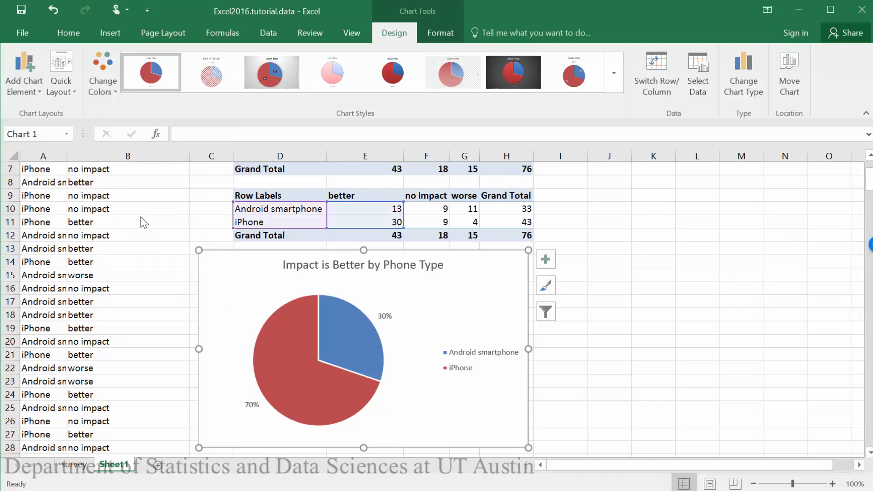
left_click(627, 365)
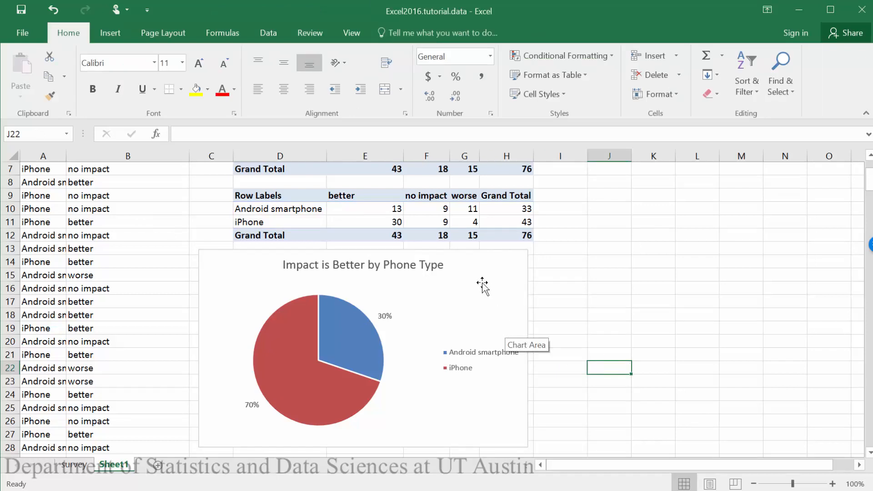
Insert a basic 2-D pie chart from the no impact counts in F10:F11 and place it beside the first chart
left_click_drag(440, 207, 440, 222)
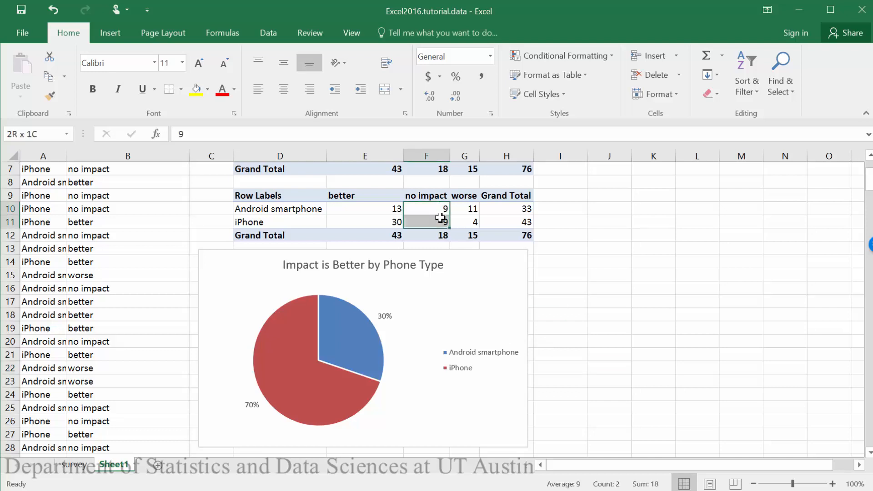
left_click(119, 37)
left_click(389, 97)
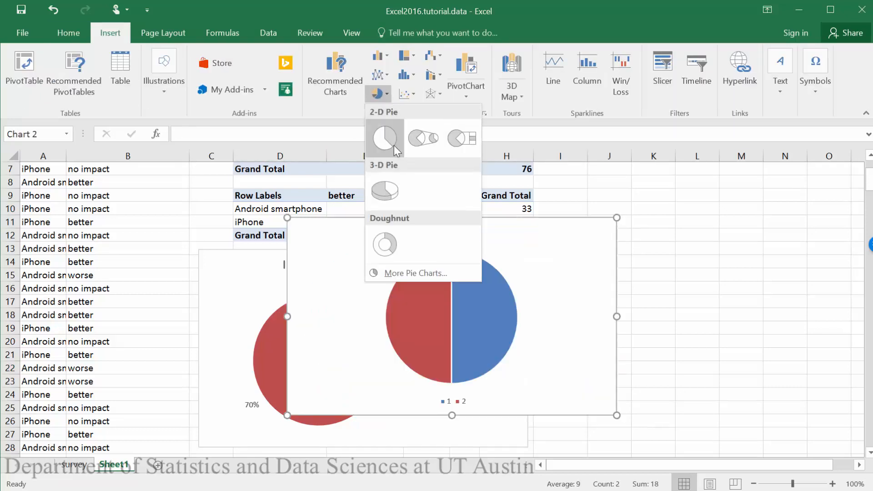
left_click(394, 146)
left_click_drag(522, 257, 770, 287)
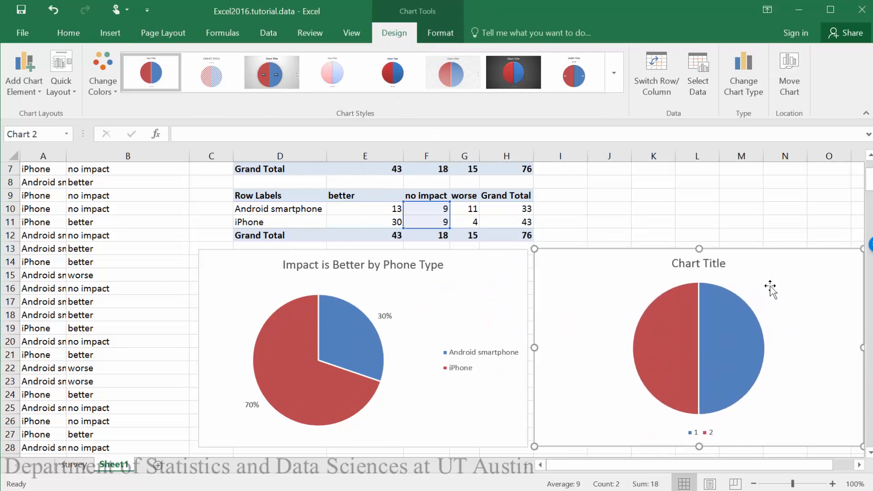
Use the phone types in D10:D11 as the category axis labels of the no impact pie chart
scroll(591, 308, "right", 2)
right_click(672, 368)
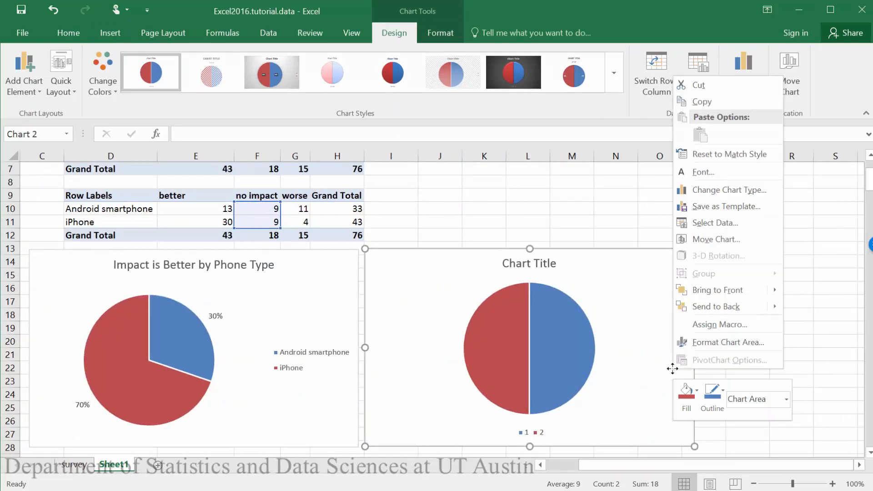
left_click(715, 223)
left_click(603, 240)
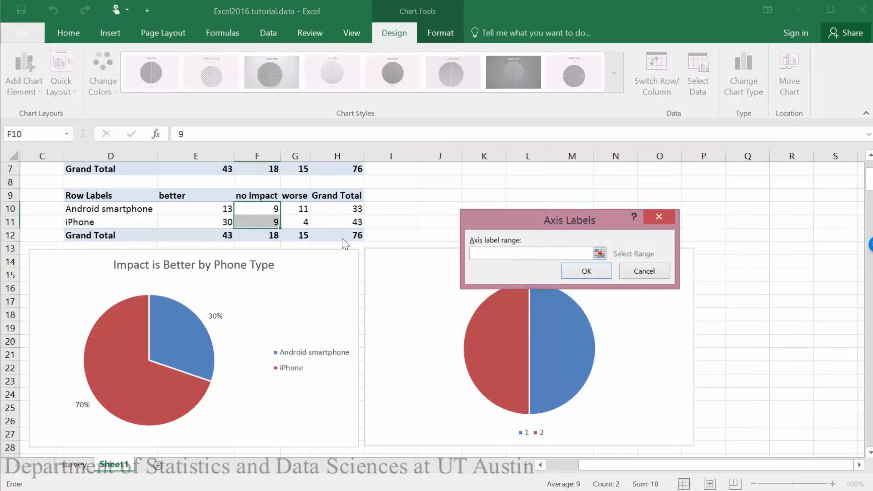
left_click_drag(148, 207, 145, 221)
left_click(701, 274)
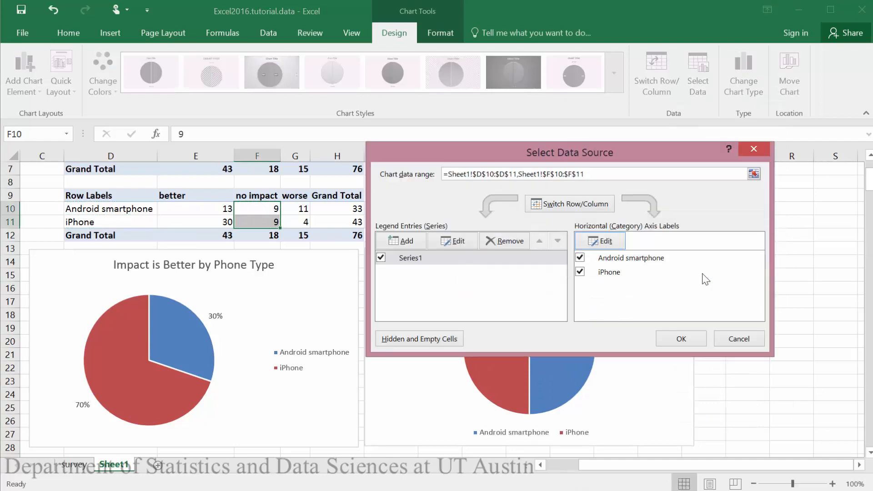
left_click(681, 339)
Apply the quick layout with title, percentages and side legend to the no impact pie chart, with data labels at Outside End
left_click(57, 88)
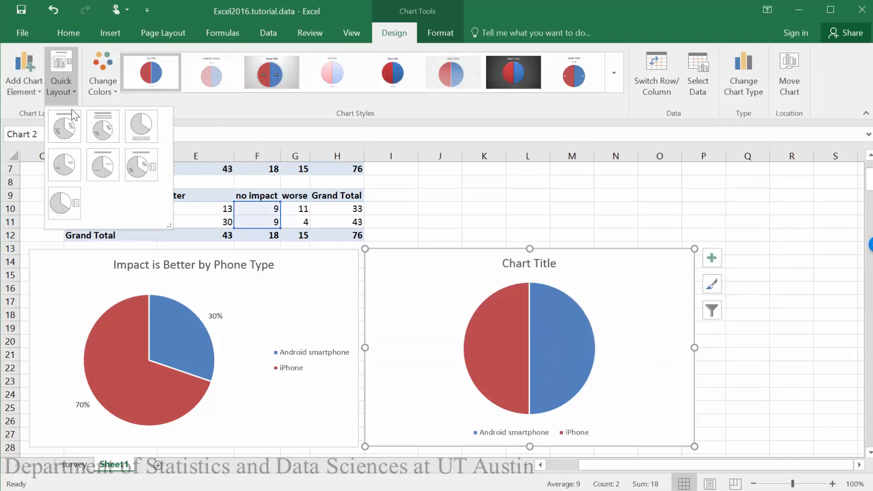
left_click(141, 164)
left_click(24, 85)
mouse_move(41, 132)
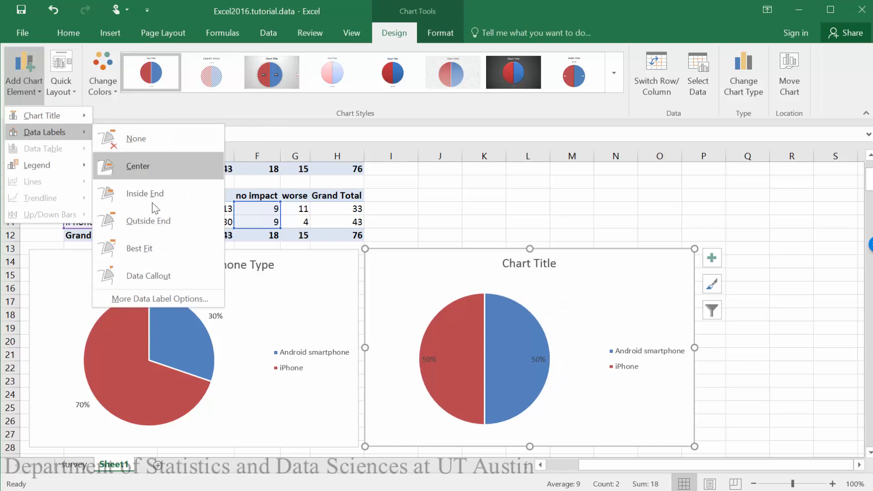
left_click(161, 232)
Change the no impact chart's title to "No Impact by Phone Type" and deselect the chart
left_click(517, 262)
triple_click(517, 262)
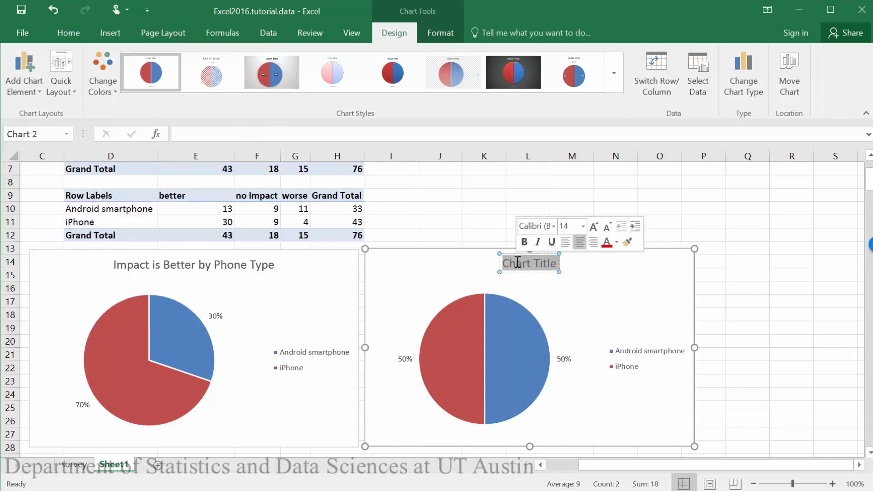
type("No")
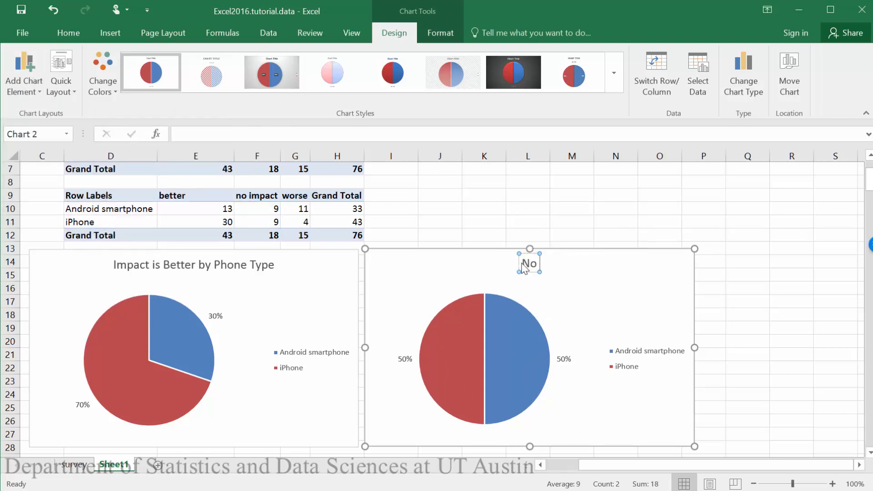
type(" Impact by Phone Type")
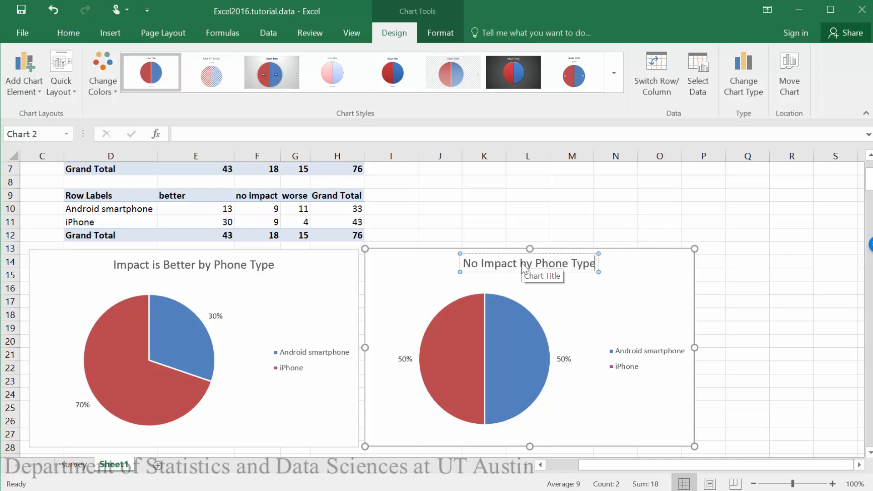
left_click(790, 301)
Insert a basic 2-D pie chart from the worse counts in G10:G11 and place it below the other two charts
left_click_drag(299, 208, 299, 221)
left_click(110, 33)
left_click(377, 93)
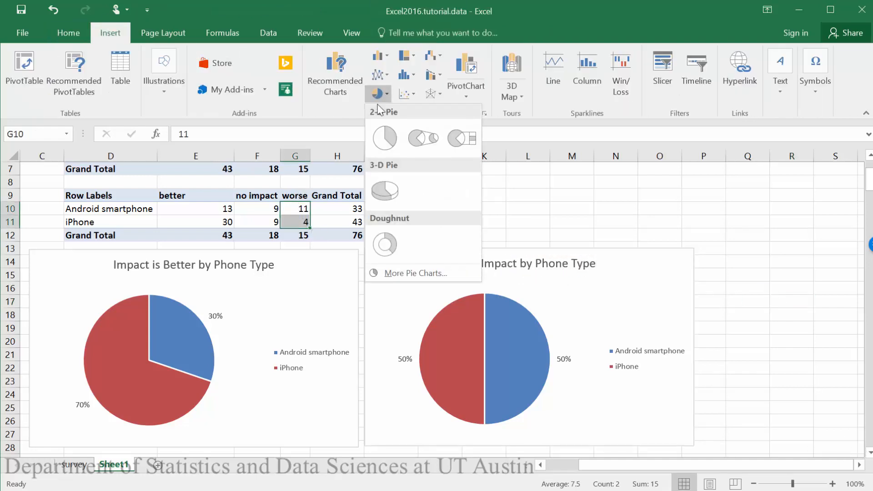
left_click(383, 138)
left_click_drag(603, 207, 430, 278)
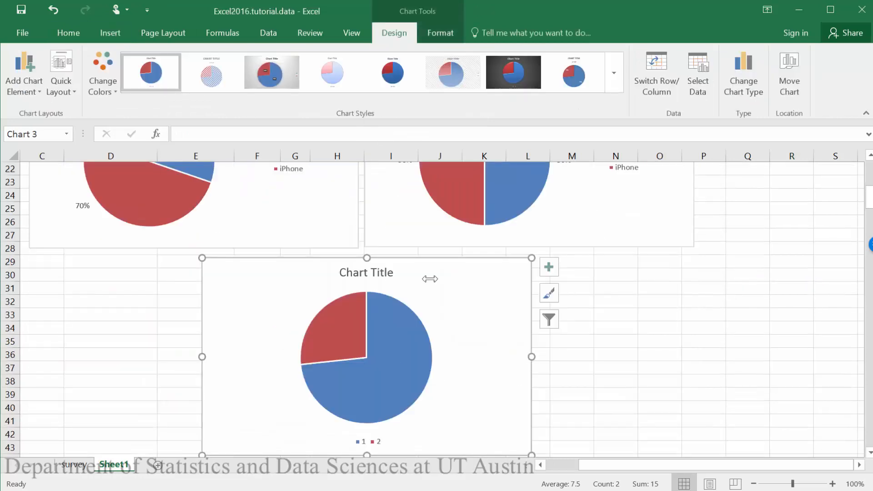
Use the phone types in D10:D11 as the category axis labels of the worse pie chart
right_click(485, 400)
left_click(539, 252)
left_click(600, 241)
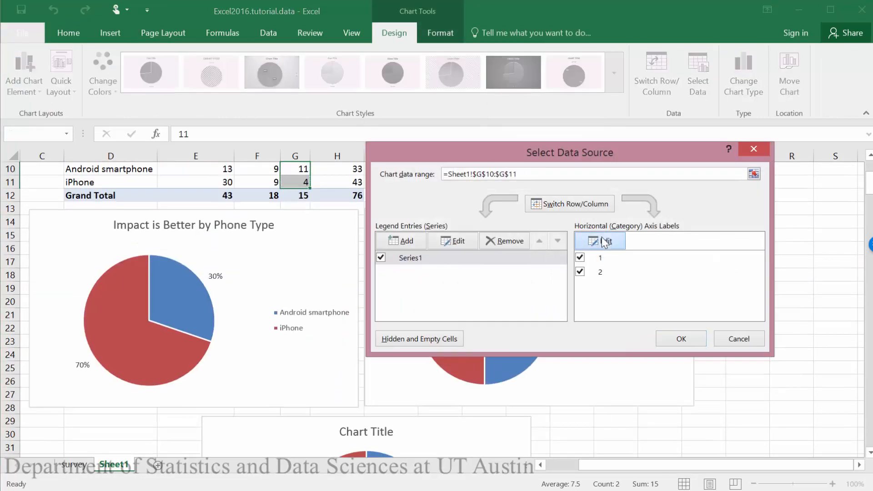
left_click_drag(139, 169, 136, 182)
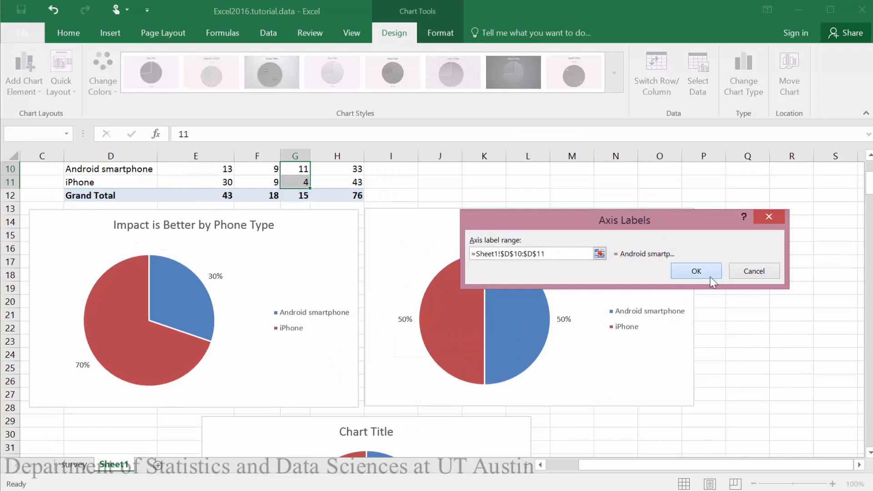
left_click(702, 272)
left_click(679, 339)
Change the title of the worse pie chart to "Impact is Worse"
scroll(779, 327, "down", 5)
left_click(373, 241)
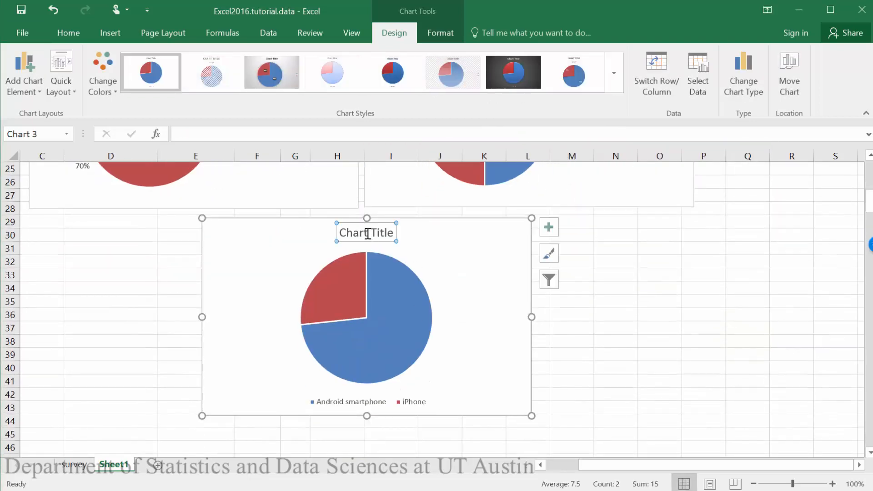
triple_click(368, 233)
type("Impact is Worse")
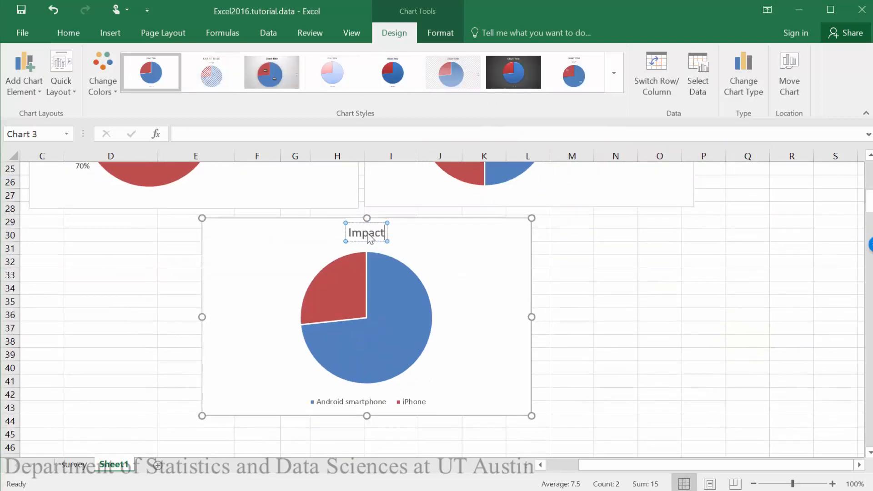
left_click(475, 316)
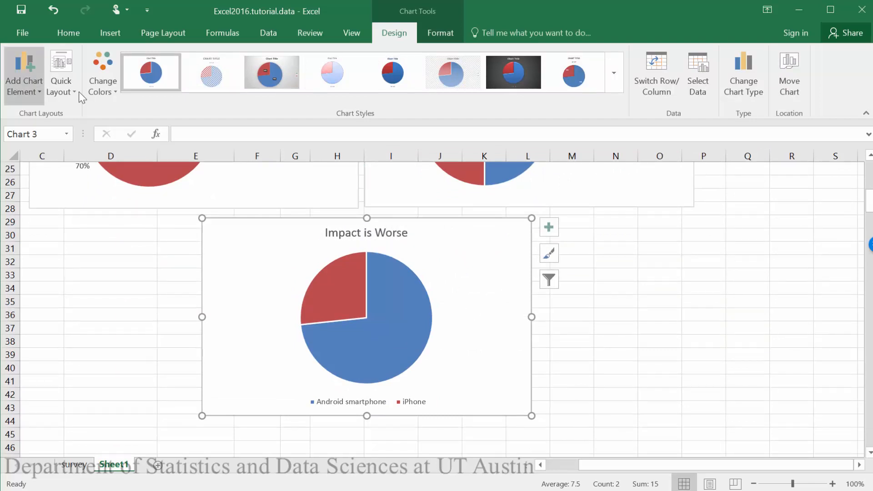
Give the worse pie chart the quick layout with percentages and side legend, and position its data labels at Outside End
left_click(60, 86)
left_click(139, 160)
left_click(37, 94)
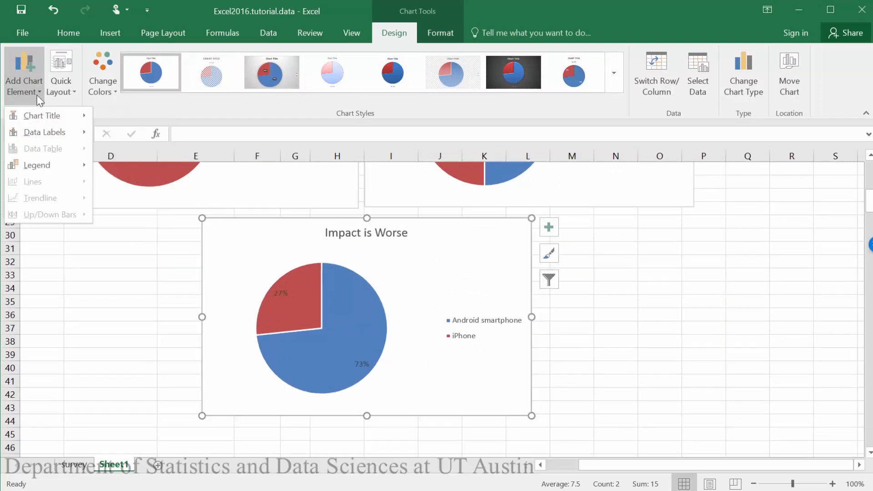
mouse_move(50, 135)
left_click(168, 222)
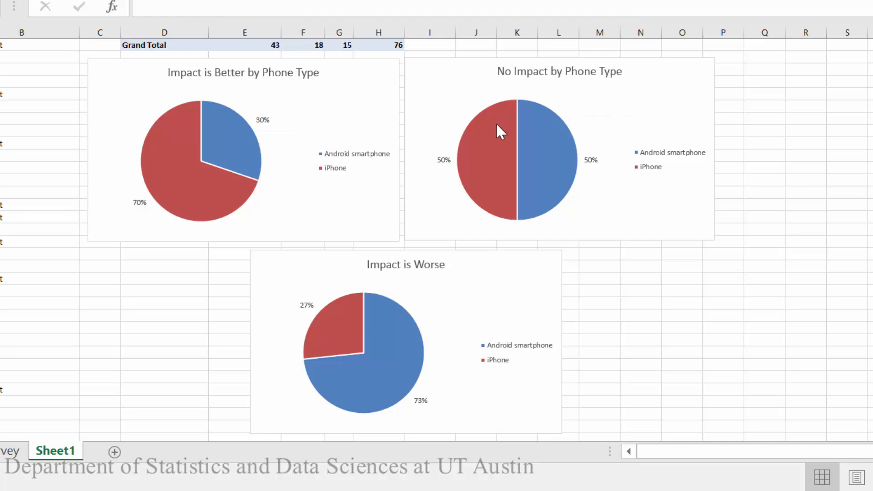
mouse_move(481, 137)
mouse_move(554, 139)
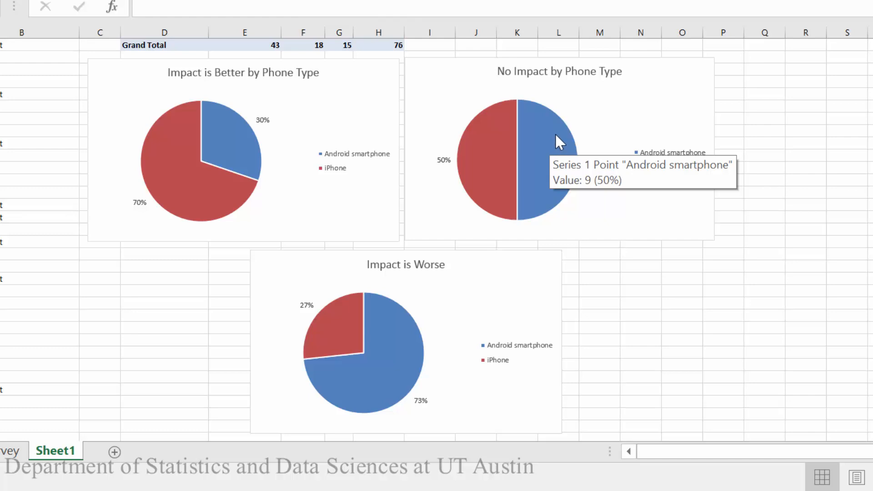